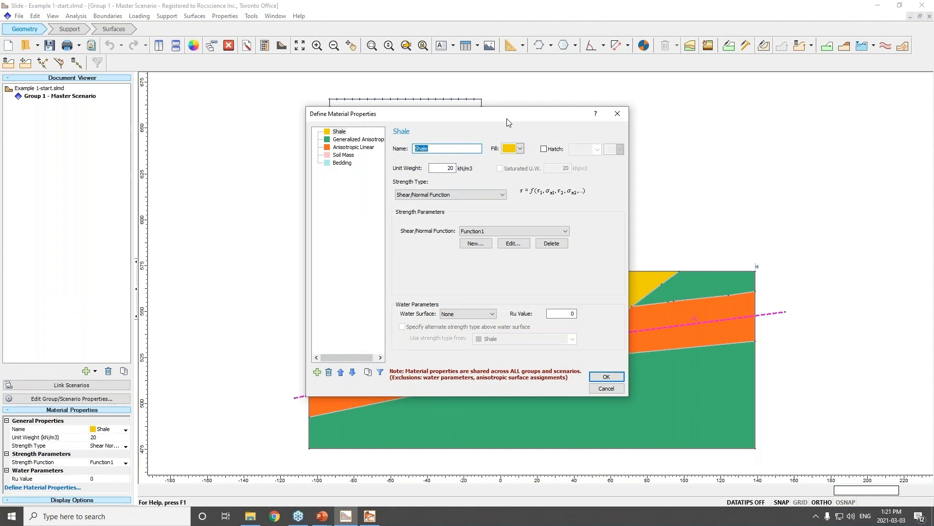
- Review the shear/normal strength function of the Shale material
left_click(574, 74)
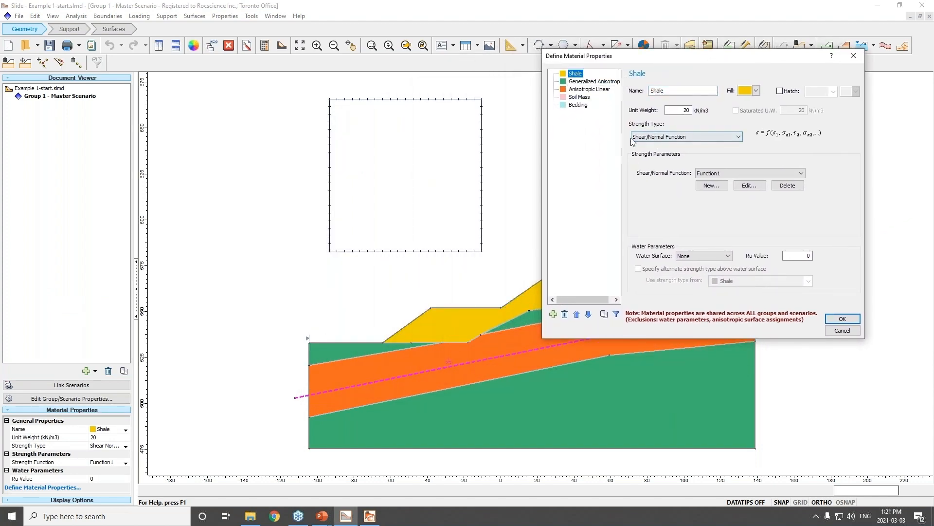
left_click(749, 186)
left_click_drag(638, 243, 610, 247)
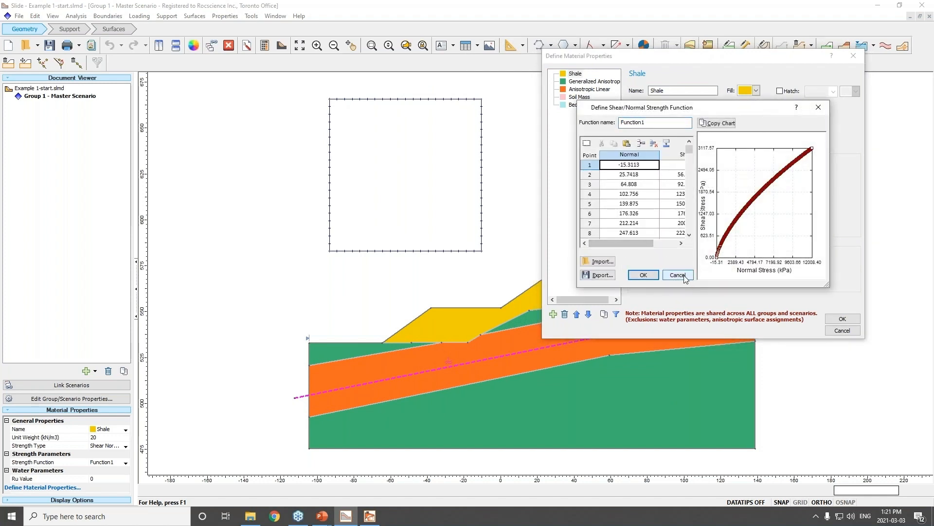
left_click(688, 277)
- Review the angle ranges and assigned materials in the Generalized Anisotropic material's strength function
left_click(591, 81)
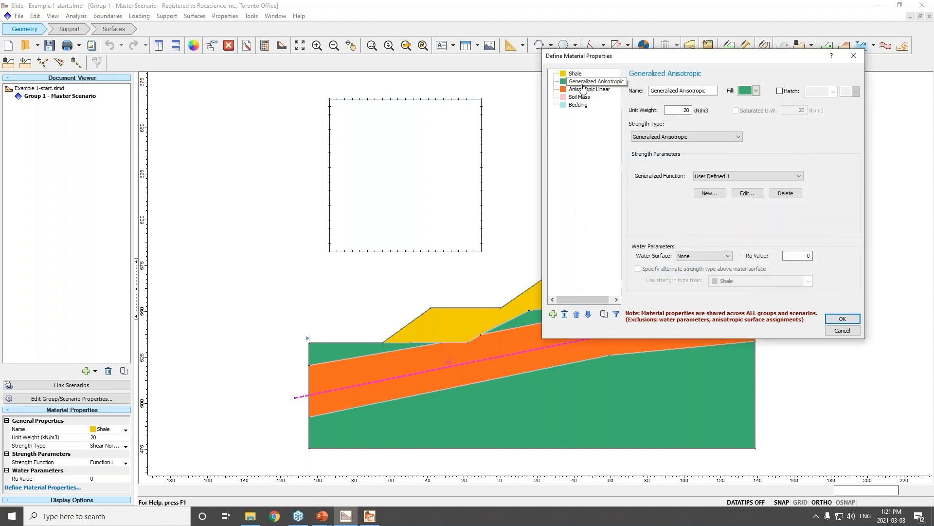
left_click(748, 193)
left_click_drag(657, 101, 743, 132)
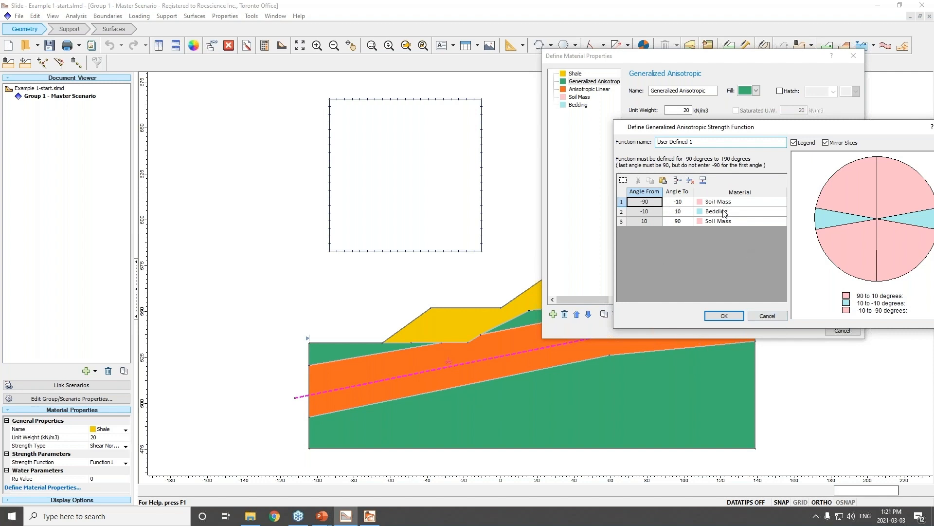
left_click(767, 315)
- Review the Soil Mass, Bedding and Anisotropic Linear material properties, and close the material definitions without changes
left_click(579, 97)
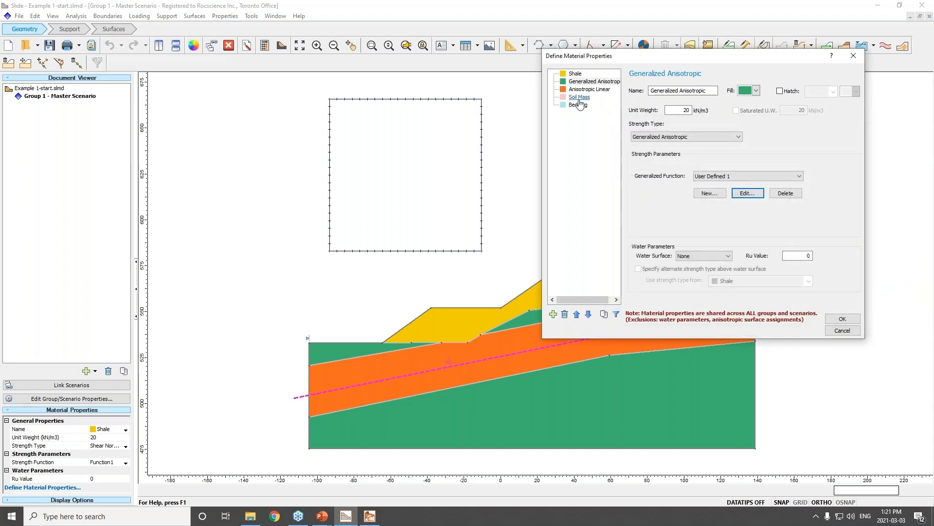
left_click(579, 105)
left_click(594, 82)
left_click(590, 89)
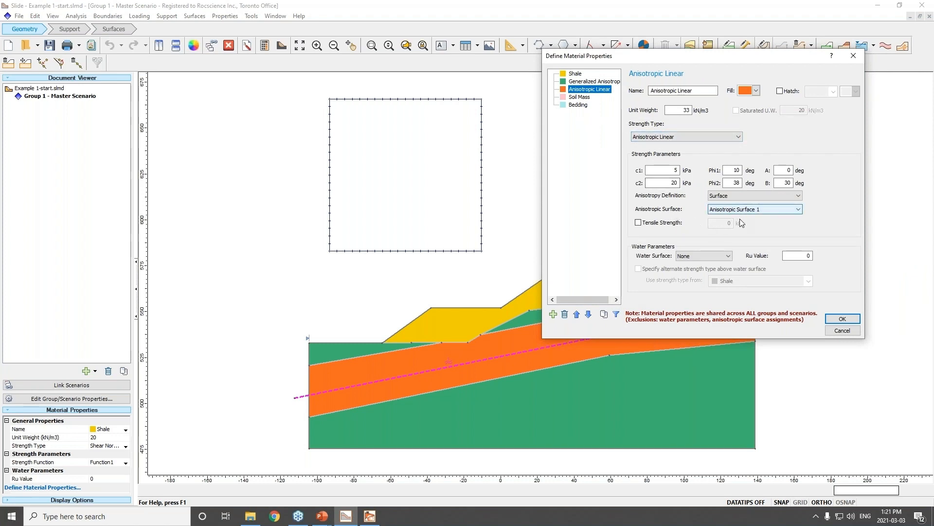
left_click(837, 331)
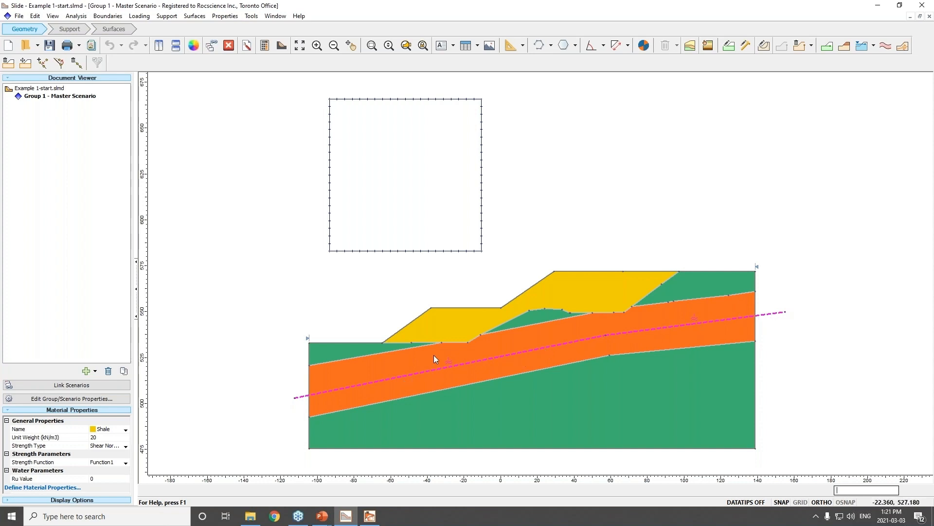
left_click(209, 163)
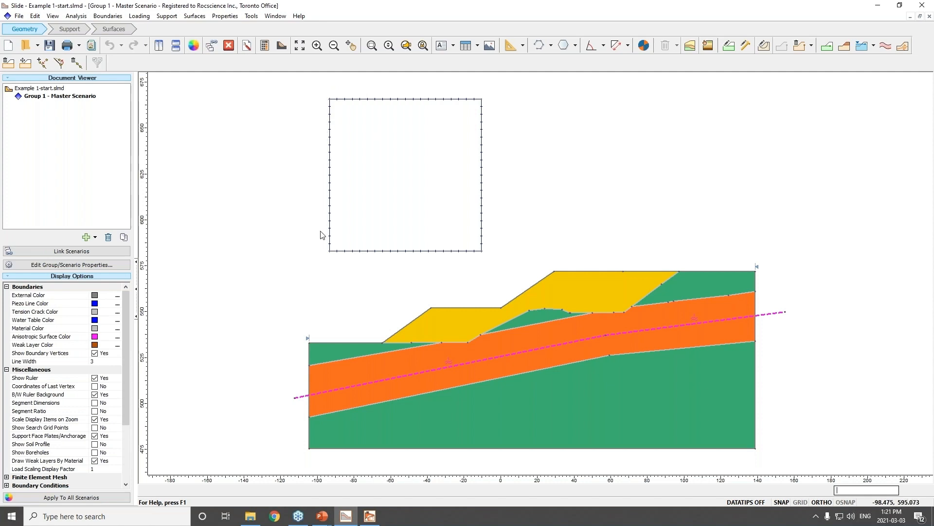
- Add two new scenarios under the Group 1 master scenario
right_click(57, 95)
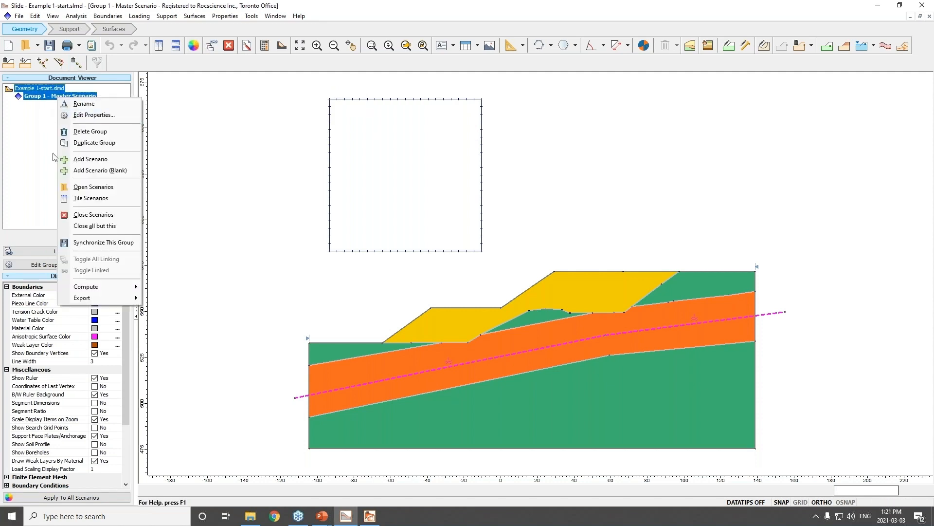
left_click(90, 159)
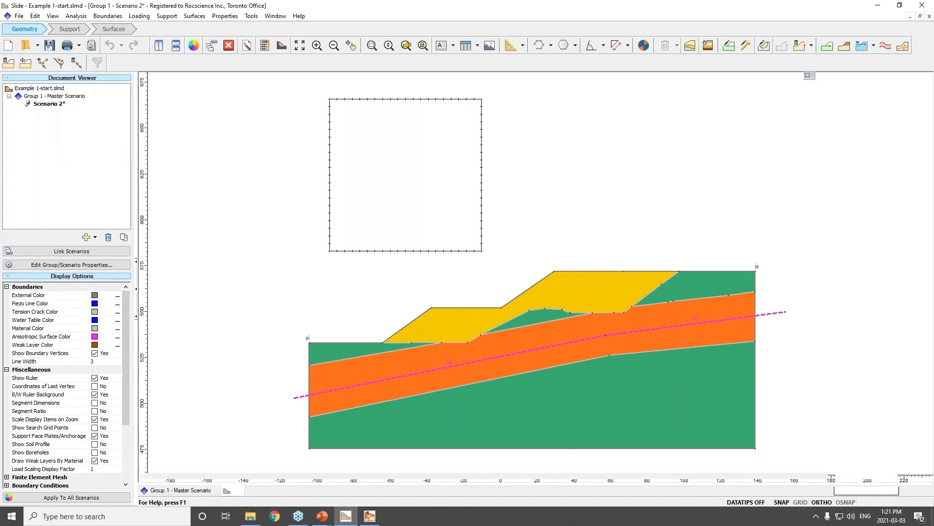
right_click(48, 97)
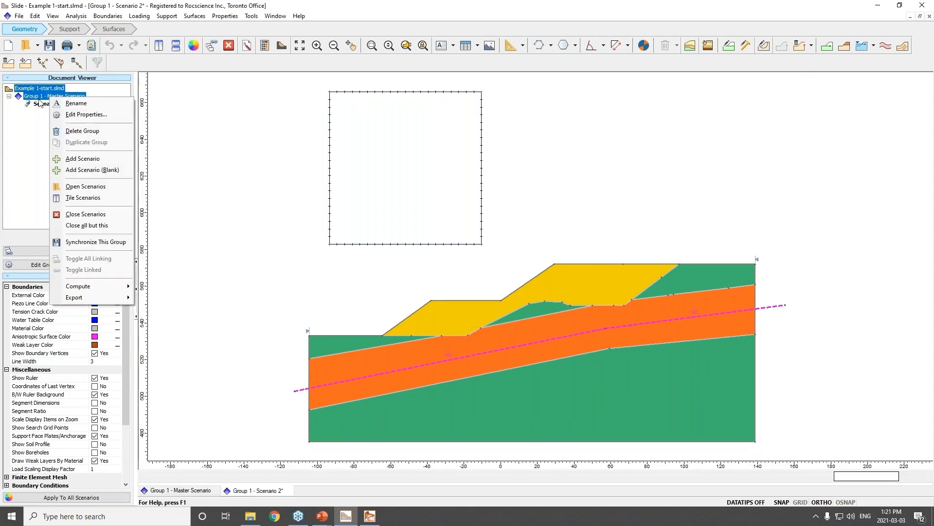
left_click(86, 159)
- Rename Scenario 2 as Cuckoo and Scenario 3 as Particle Swarm, and save the scenario properties
right_click(55, 104)
left_click(80, 121)
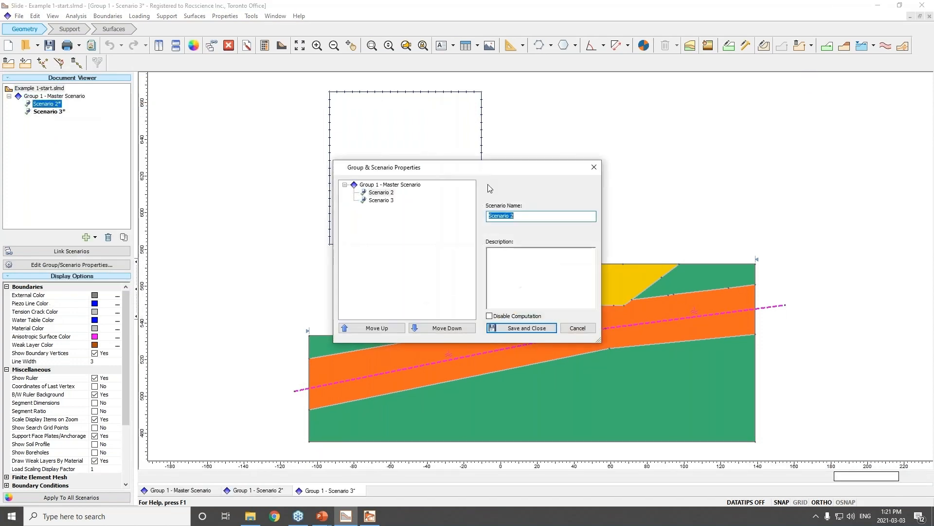
type("Cuckoo")
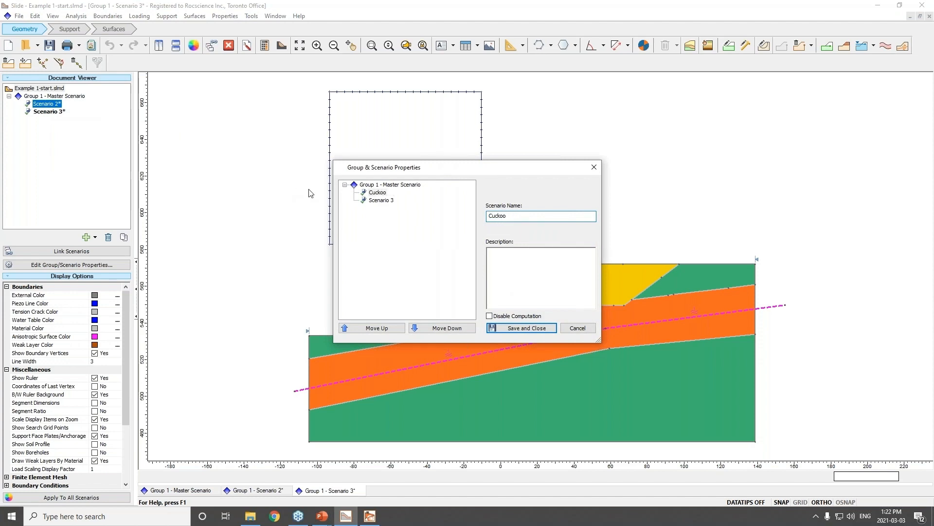
left_click(381, 200)
left_click(519, 215)
triple_click(519, 215)
type("Particle")
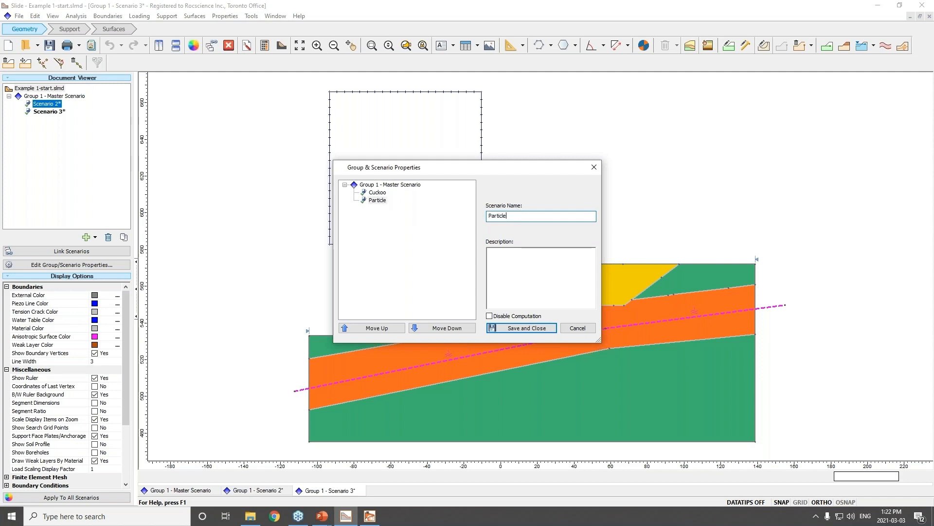
type(" Swarm")
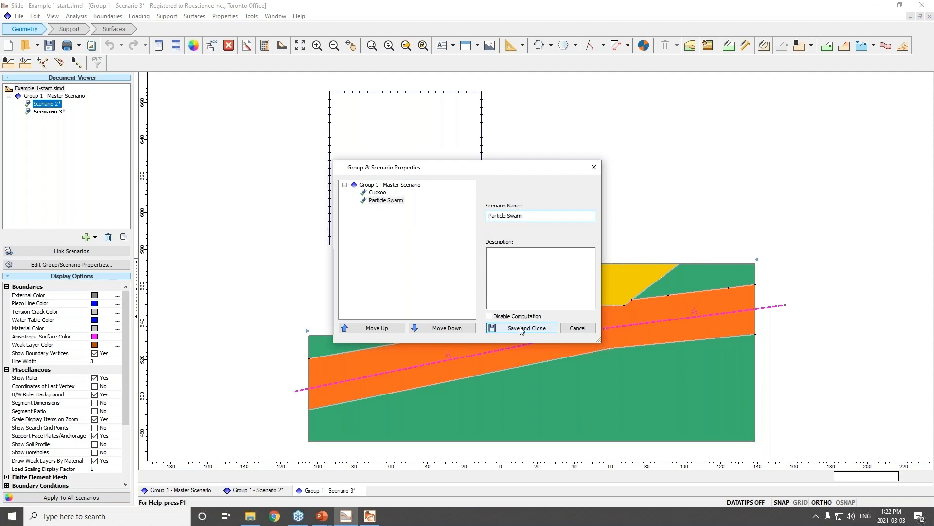
left_click(521, 328)
- Set the Cuckoo scenario to non-circular slip surfaces with Cuckoo Search, checking the surface optimization settings
left_click(44, 103)
left_click(196, 17)
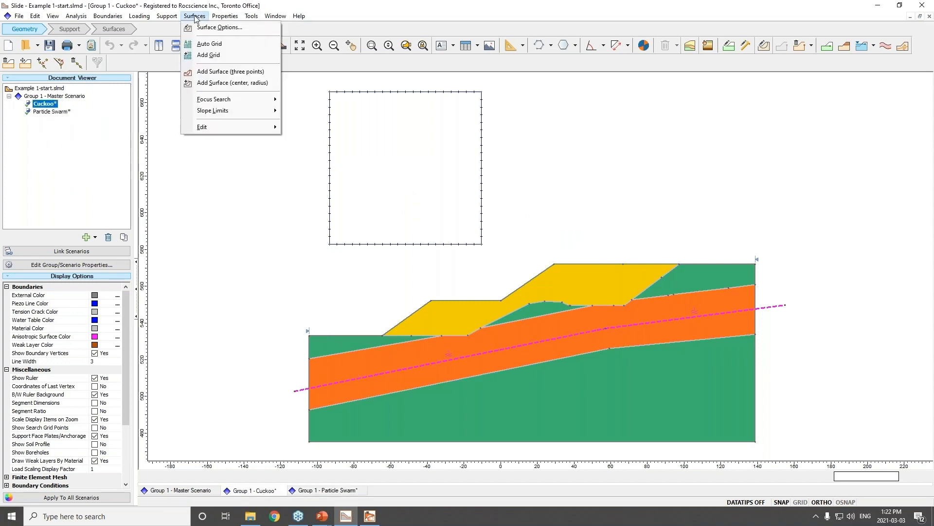
left_click(204, 27)
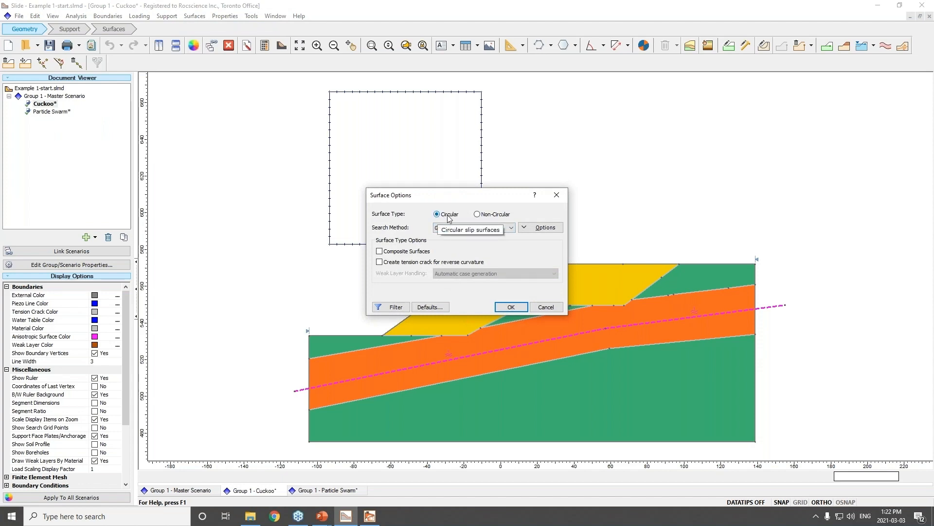
scroll(450, 228, "down", 3)
left_click(484, 215)
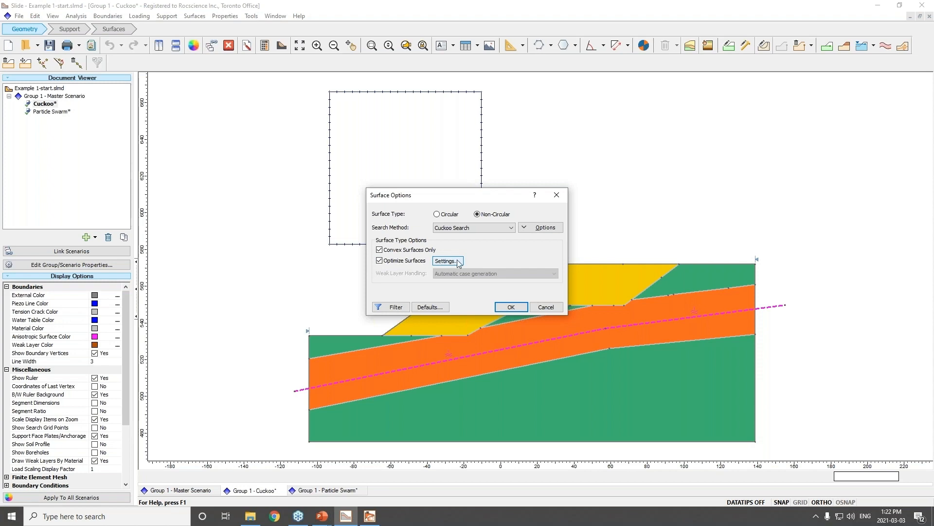
left_click(447, 262)
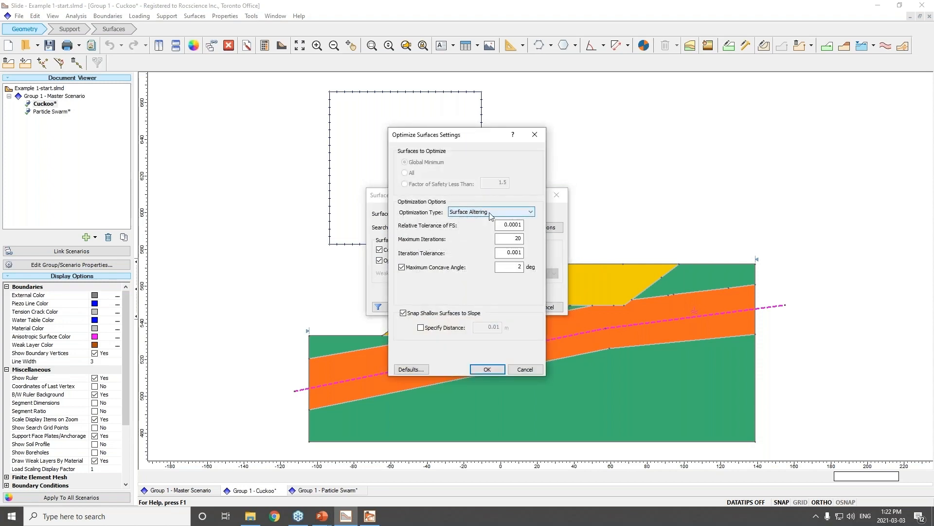
left_click(529, 369)
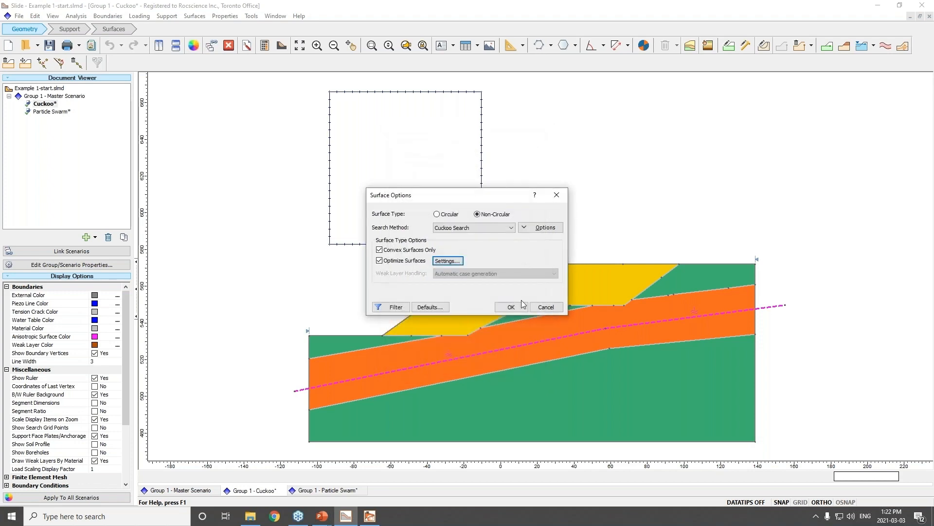
left_click(510, 307)
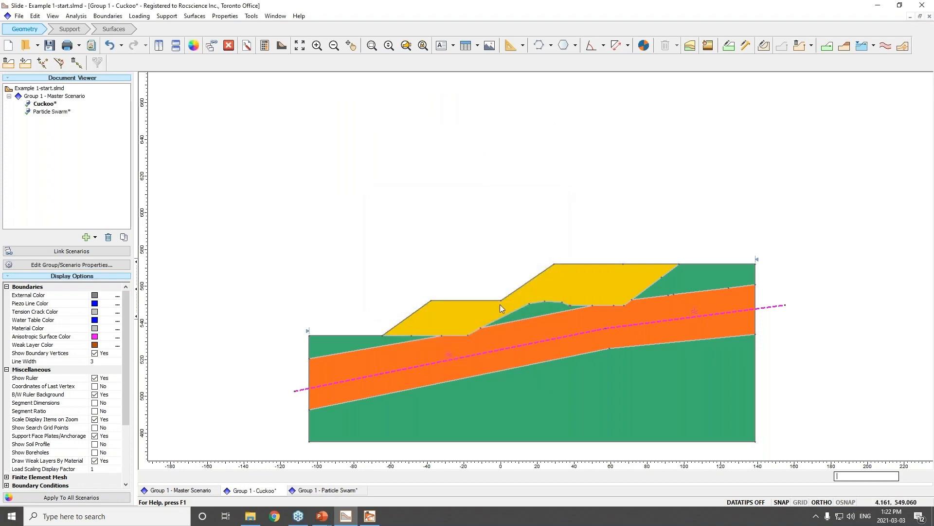
- Set the Particle Swarm scenario to non-circular slip surfaces with Particle Swarm Search, checking the search method's options
left_click(52, 112)
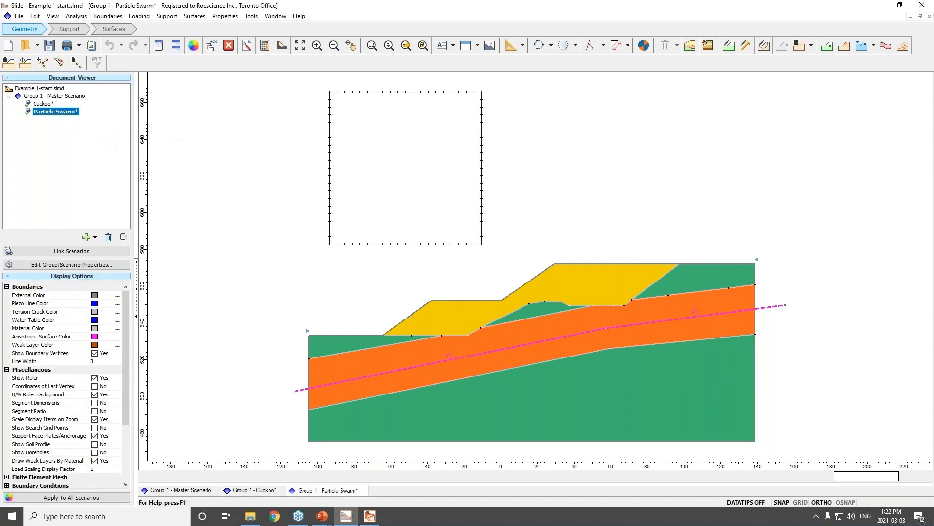
left_click(195, 16)
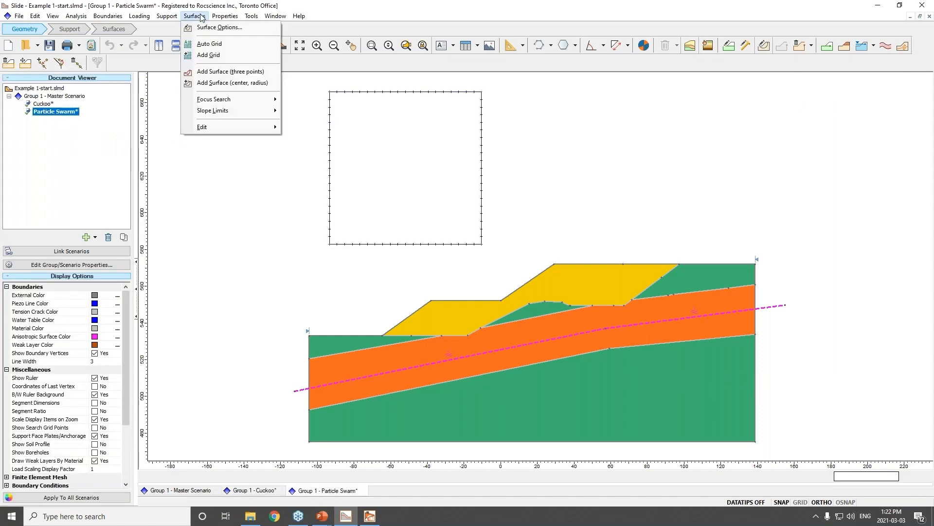
left_click(203, 27)
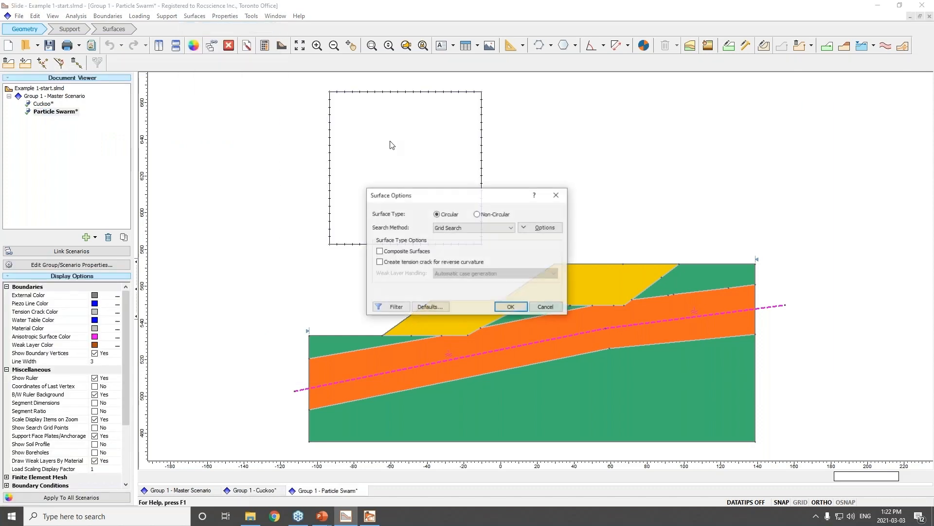
left_click(485, 215)
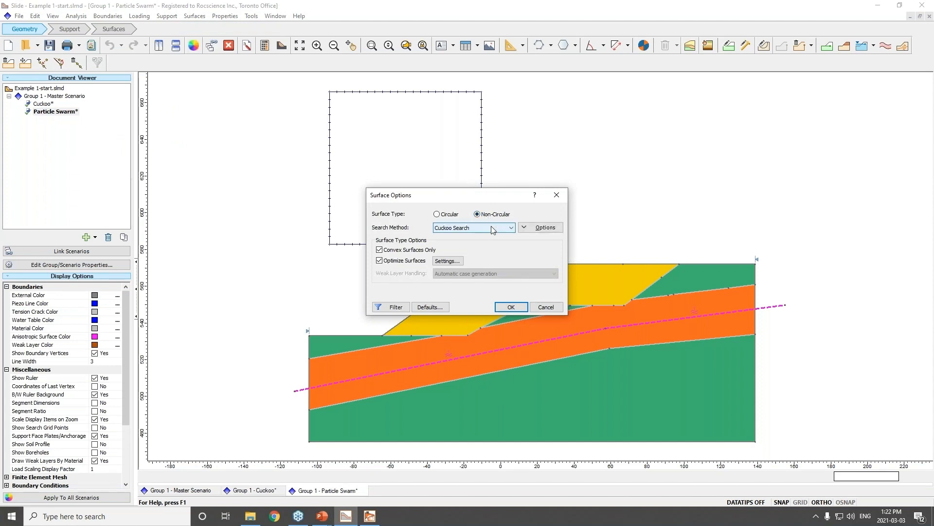
left_click(491, 226)
left_click(488, 250)
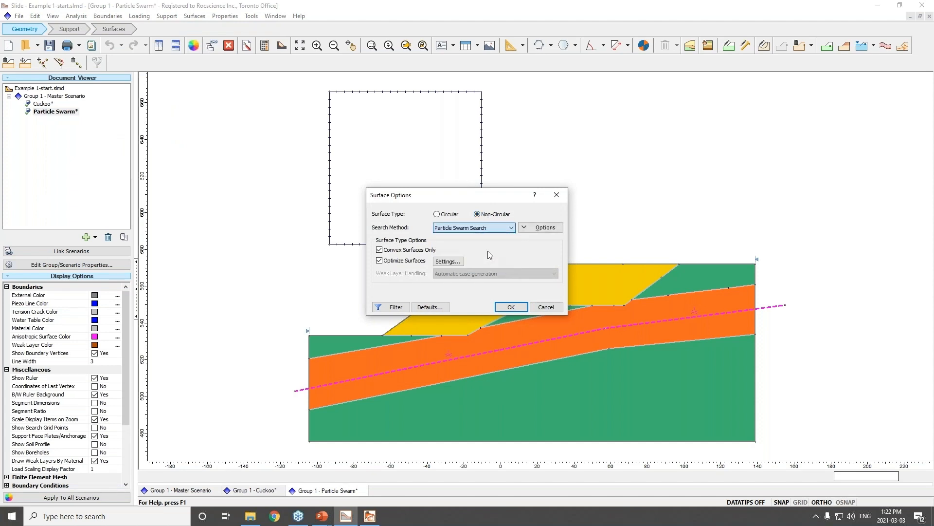
left_click(526, 232)
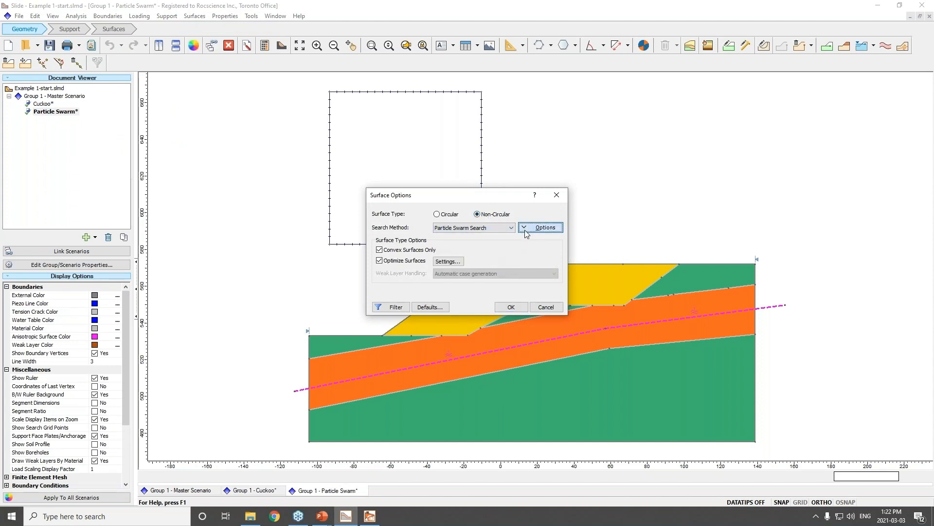
double_click(503, 253)
key("Tab")
key("Tab")
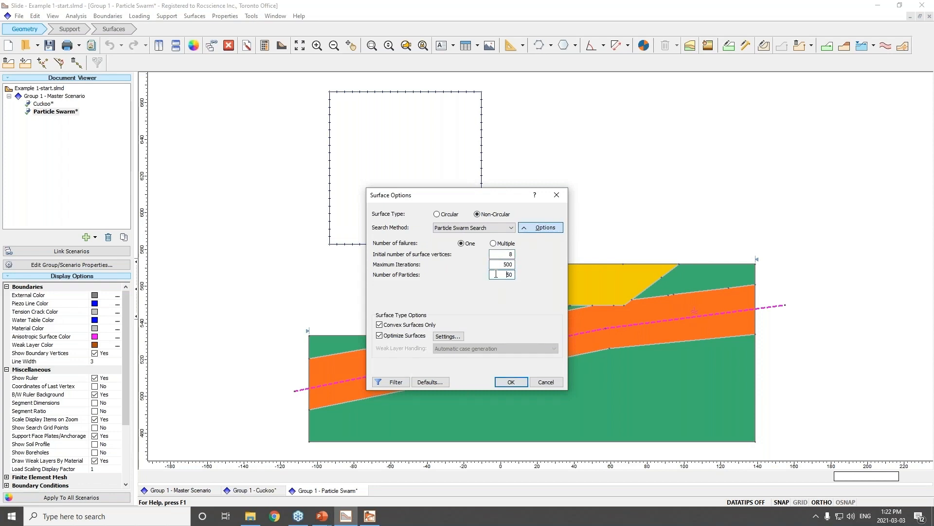
left_click(511, 382)
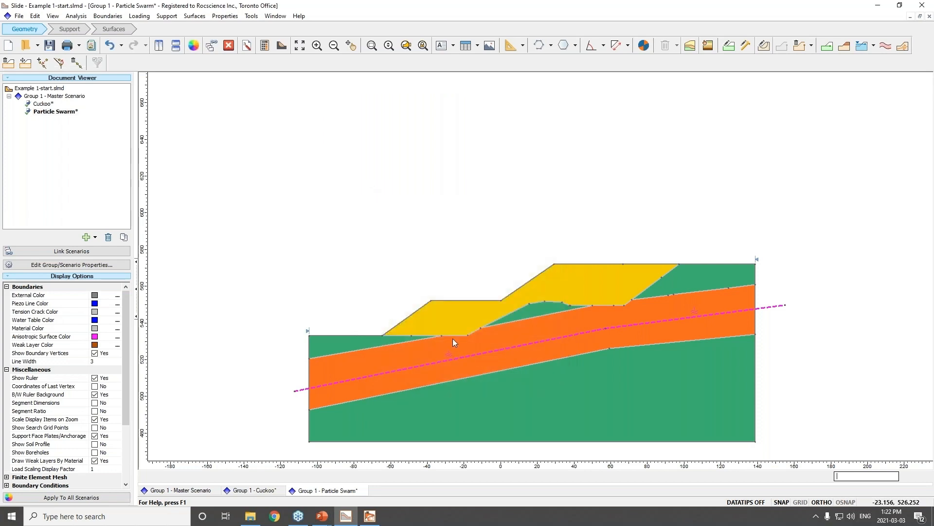
- Save the model and compute the Cuckoo and Particle Swarm scenarios
left_click(264, 45)
left_click(488, 282)
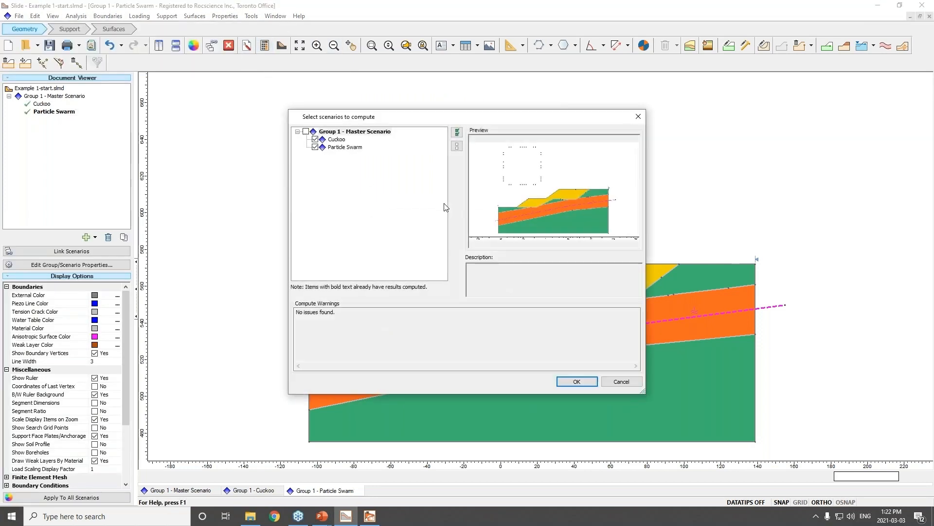
left_click(577, 382)
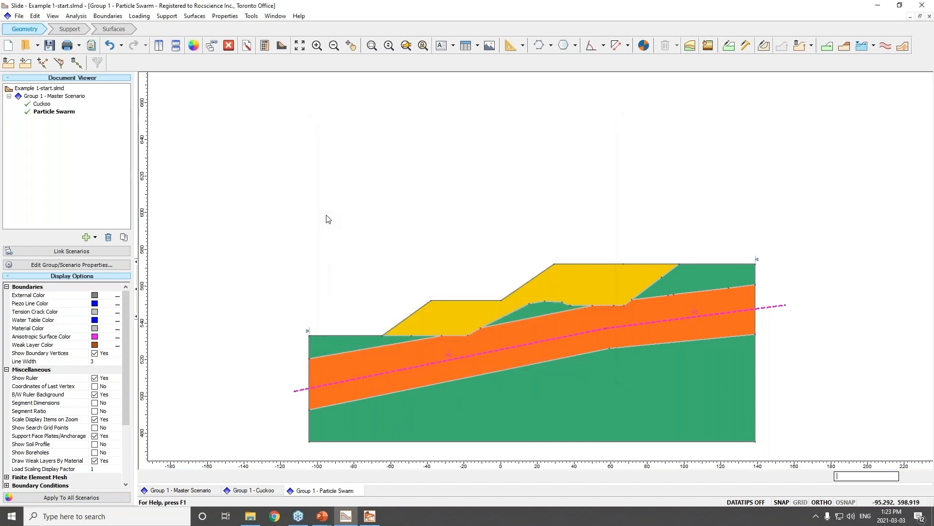
- Switch to SlideInterpret and examine the Master Scenario's critical slip surface and grid safety factors
left_click(281, 48)
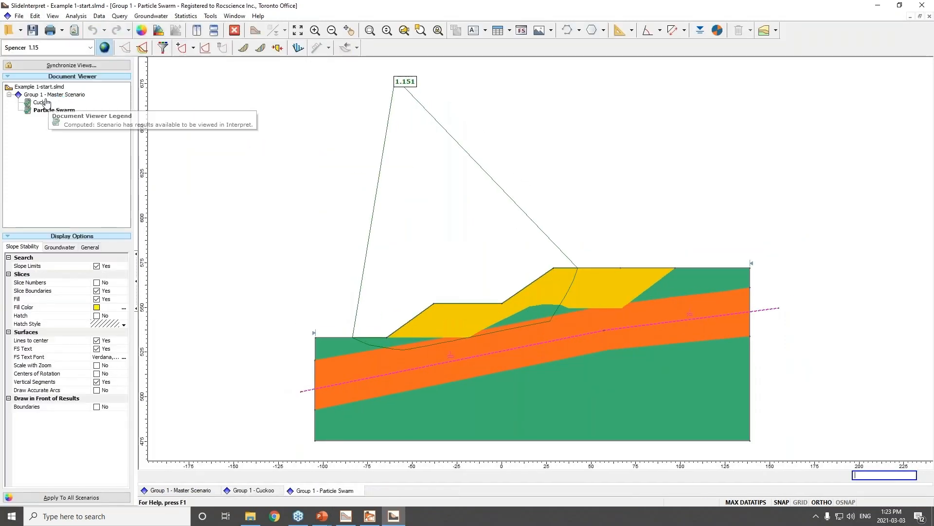
left_click(45, 95)
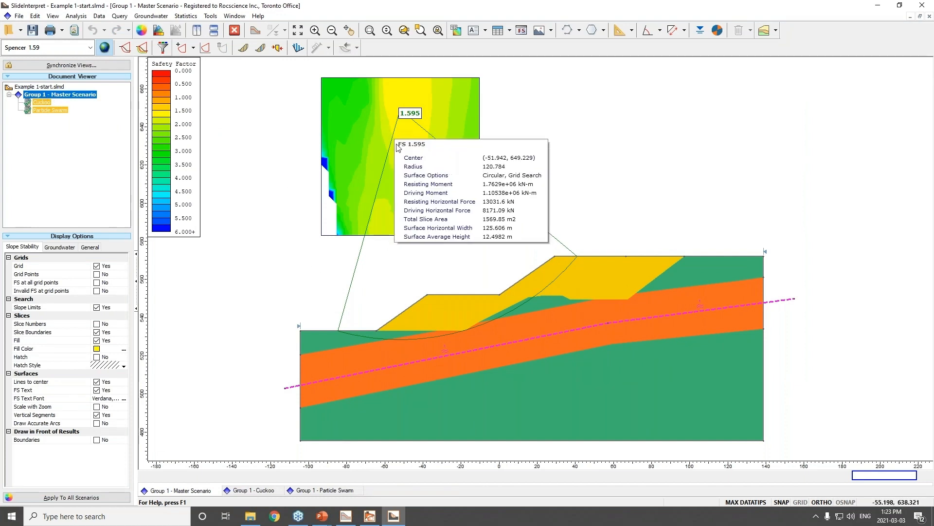
mouse_move(561, 265)
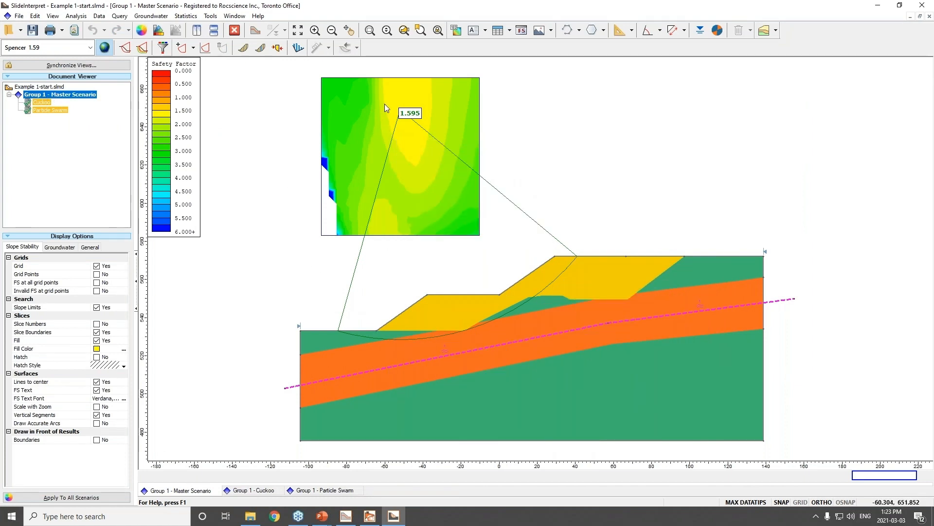
mouse_move(395, 96)
mouse_move(399, 137)
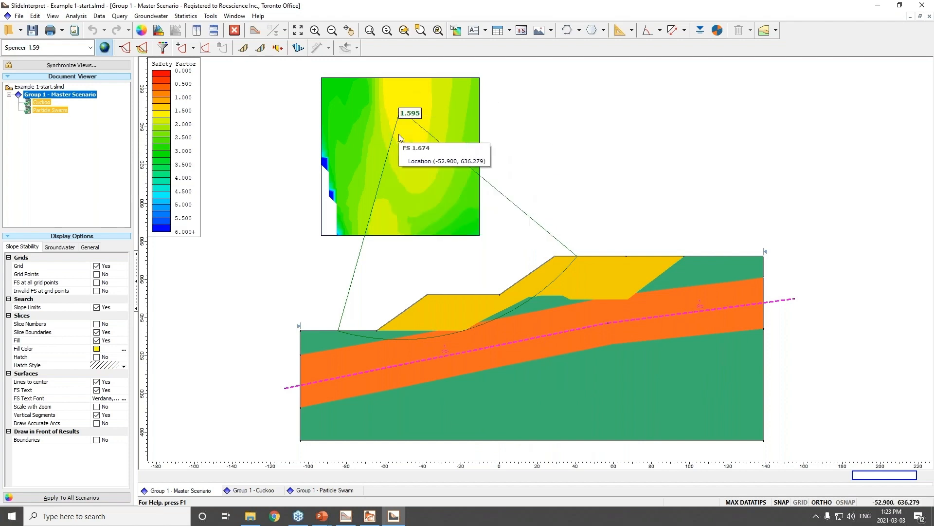
- Examine the critical slip surfaces and safety factors of the Cuckoo and Particle Swarm scenarios
left_click(41, 103)
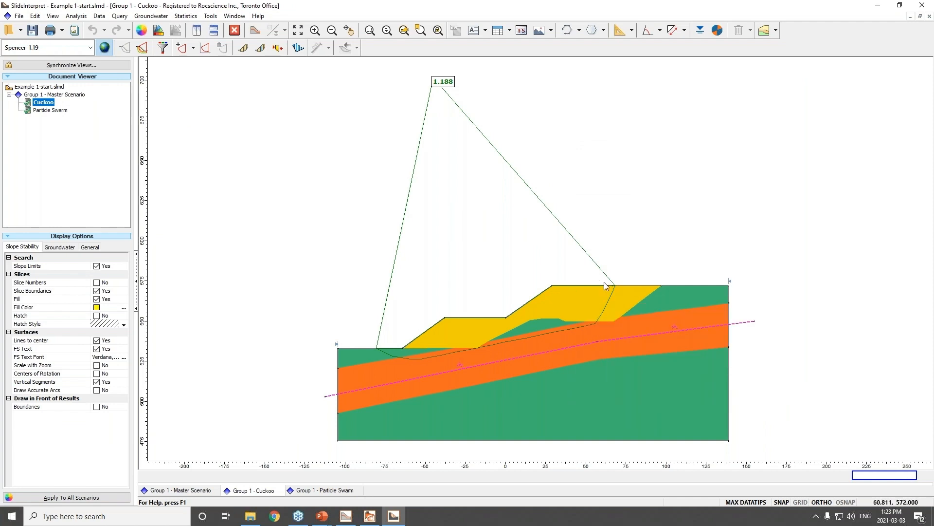
mouse_move(603, 327)
left_click(47, 111)
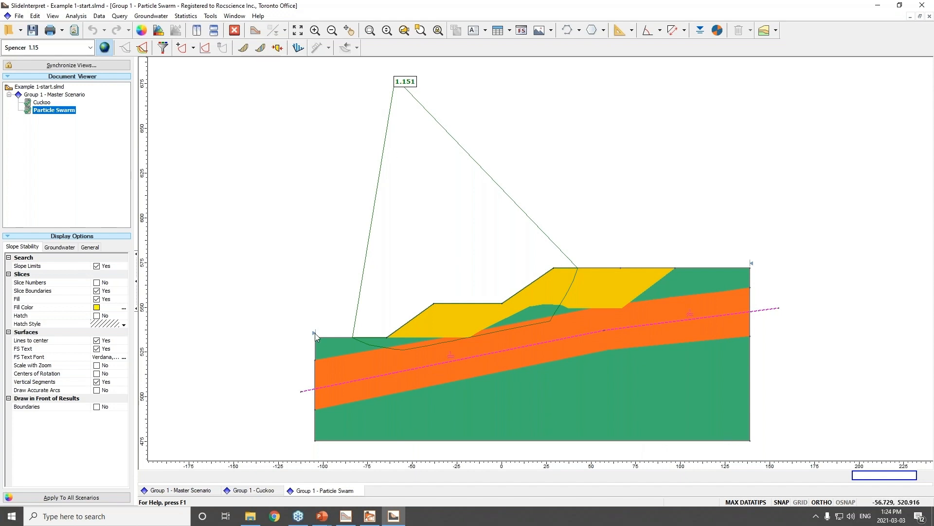
left_click(257, 282)
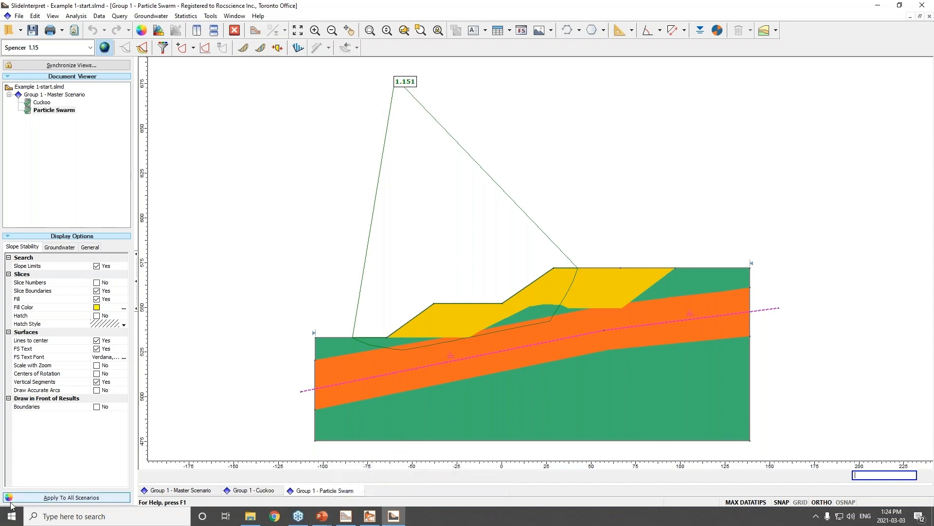
- Launch RS2 and maximize its window
left_click(8, 520)
type("rs2")
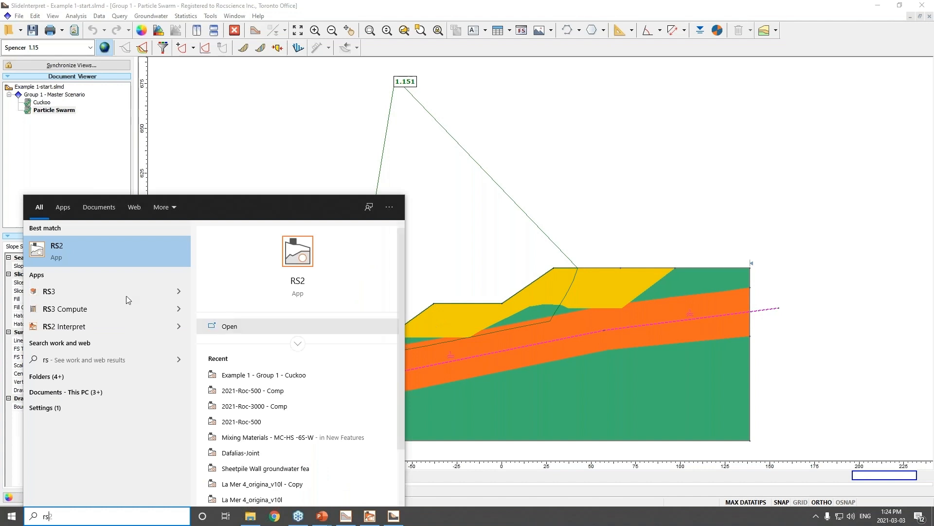
left_click(94, 252)
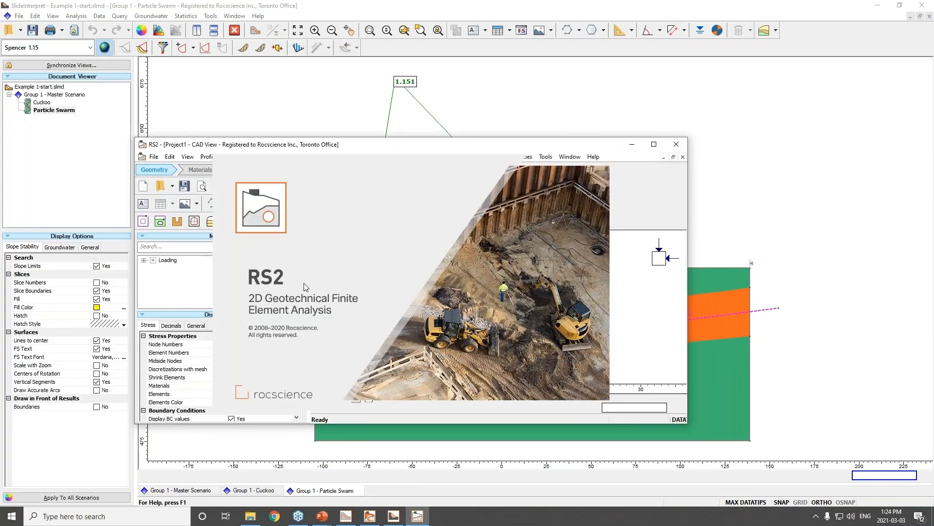
double_click(426, 146)
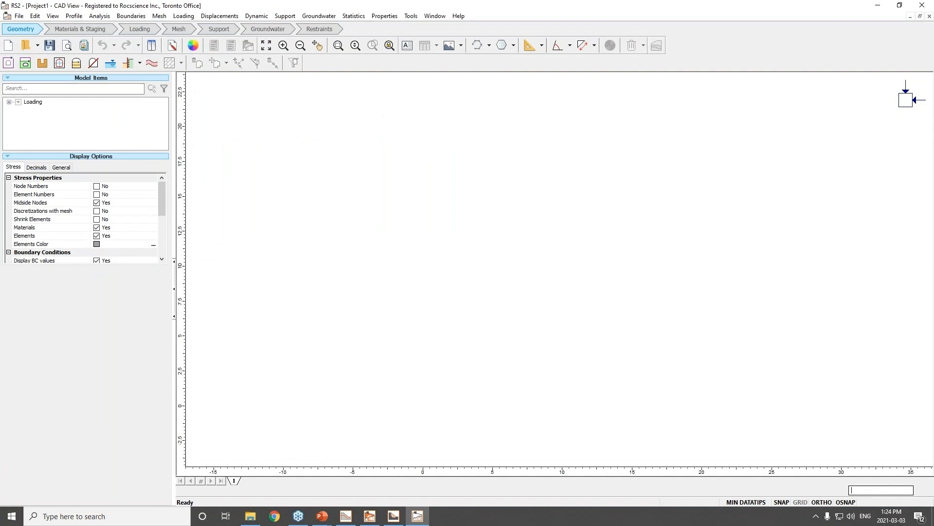
- Import the Cuckoo scenario of Example 1-start into RS2 with strength reduction analysis and an automatically generated mesh of about 3000 elements
key("alt+Tab")
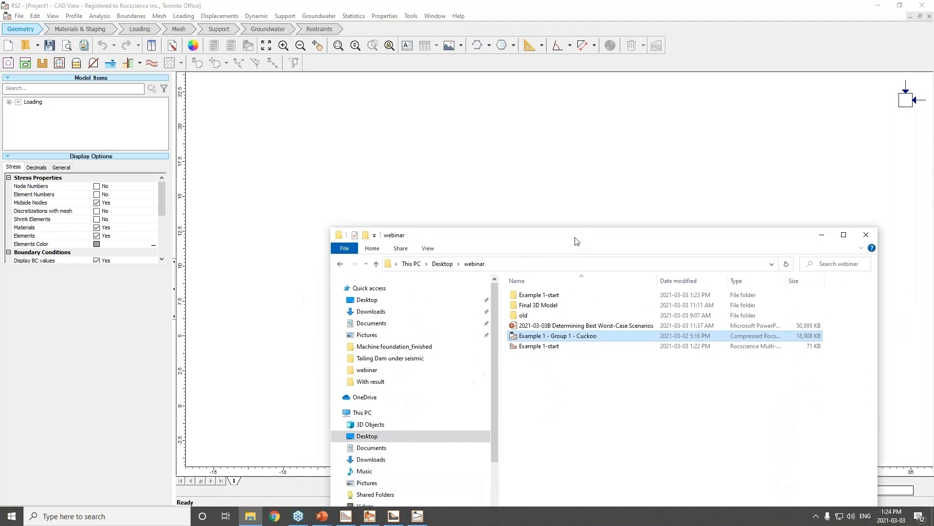
double_click(548, 346)
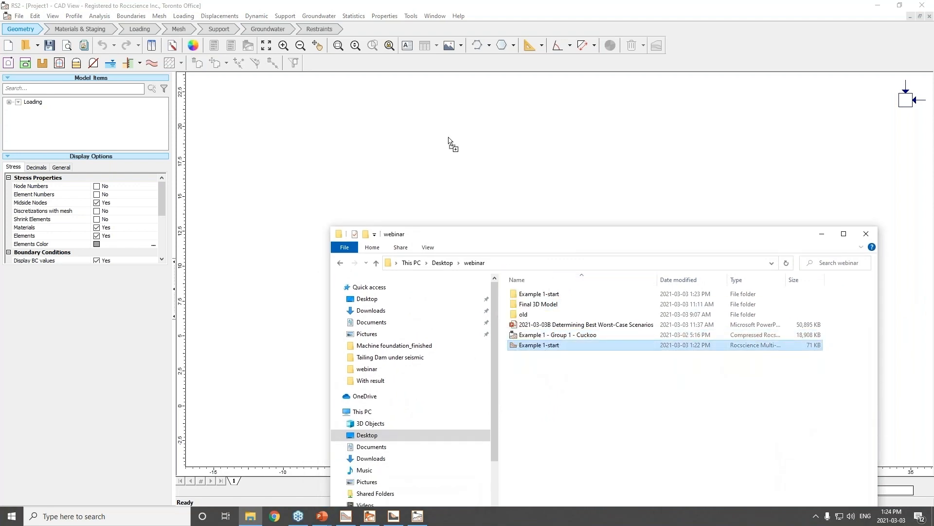
left_click(822, 234)
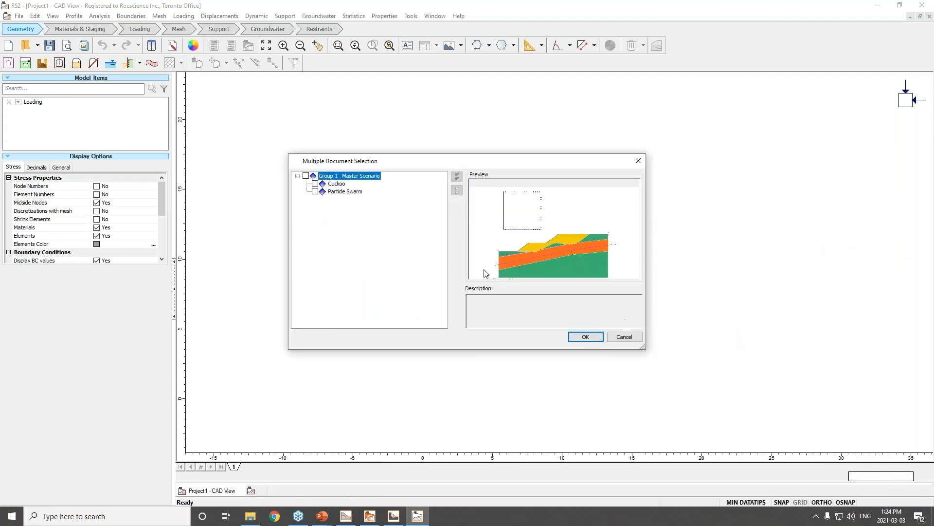
left_click(315, 184)
left_click(582, 337)
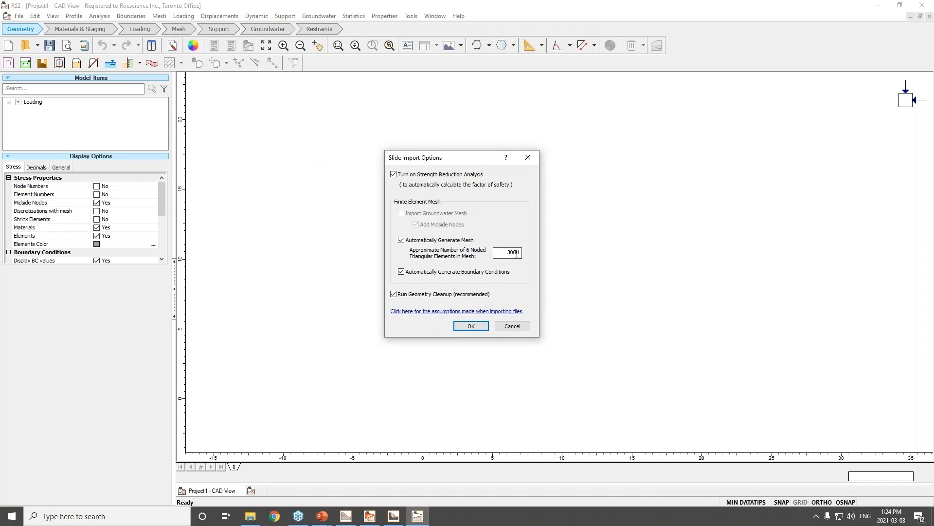
left_click(478, 326)
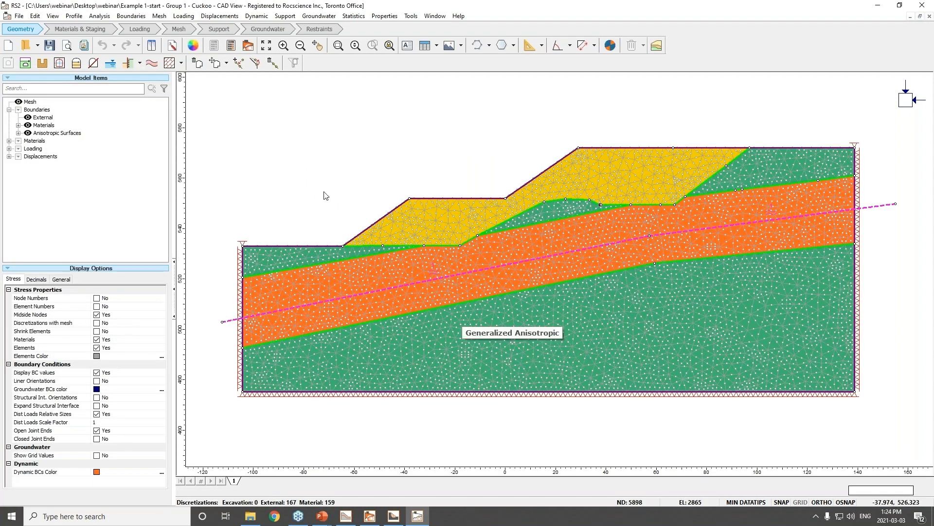
- Open the imported model's material properties and examine the failure criterion of the Shale material
right_click(421, 214)
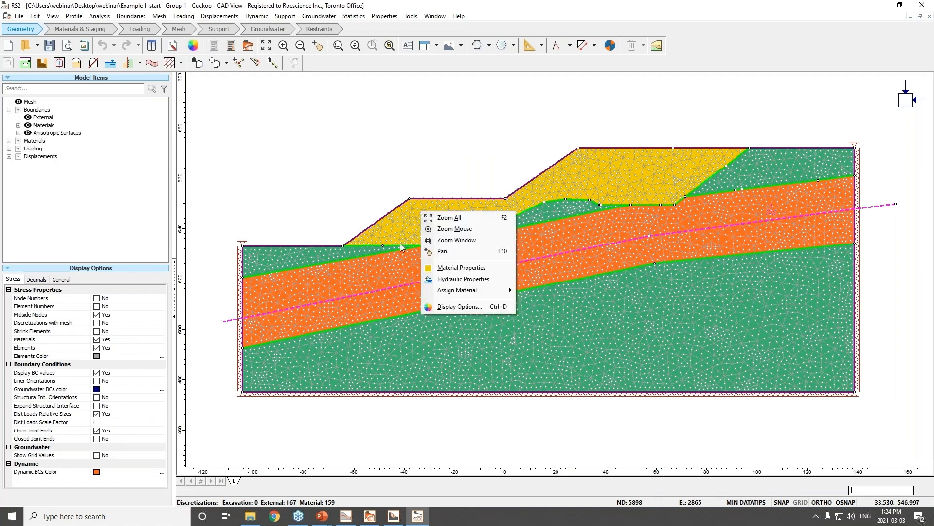
left_click(463, 269)
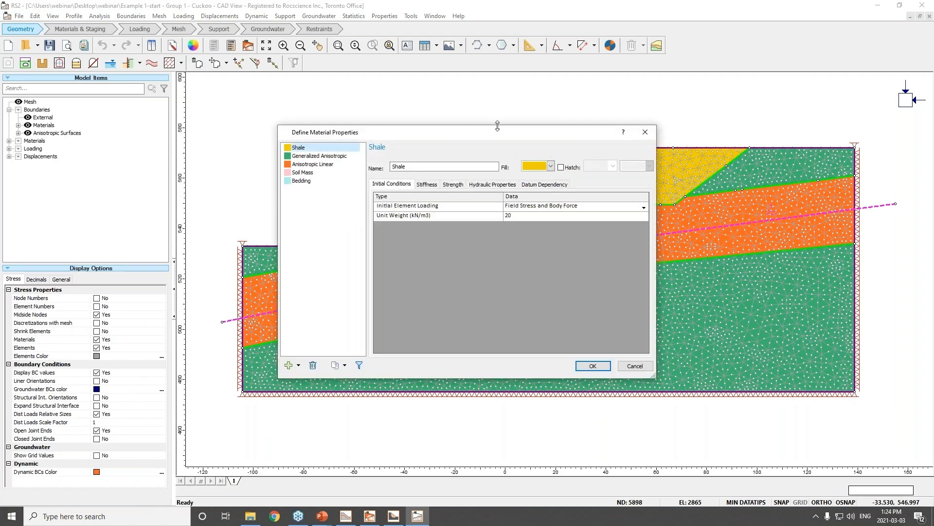
left_click_drag(497, 129, 633, 212)
left_click(583, 265)
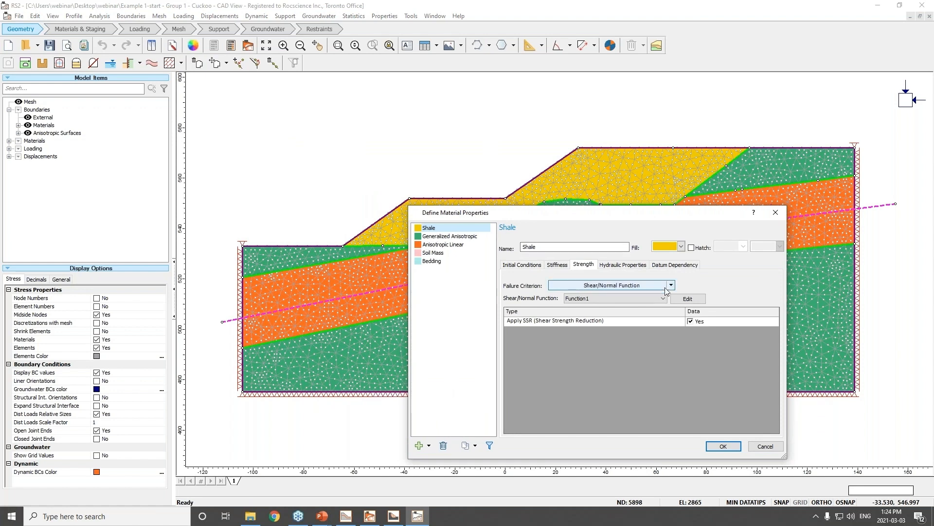
left_click(704, 301)
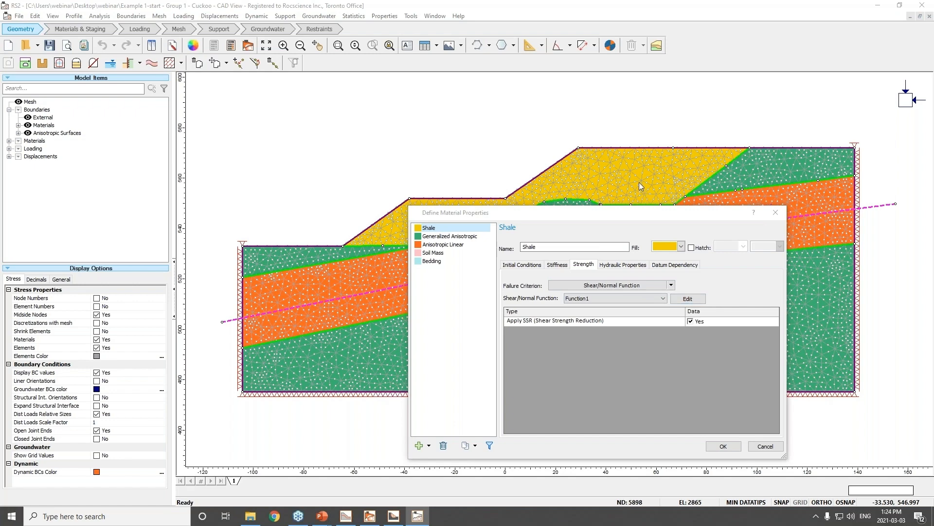
left_click(821, 440)
- Review the strength settings of the Generalized Anisotropic and Anisotropic Linear materials, including the assigned anisotropic surface, and close the material properties
left_click(434, 238)
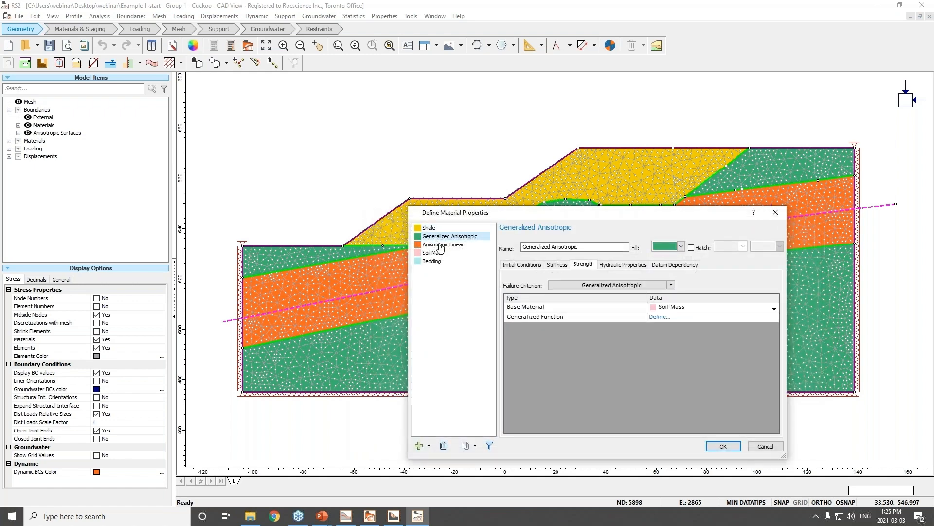
left_click(438, 245)
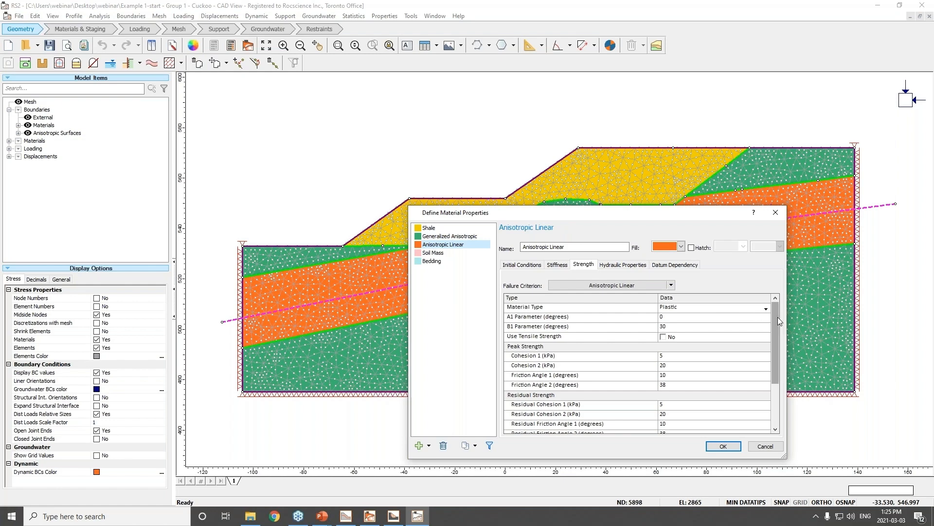
left_click_drag(777, 317, 775, 385)
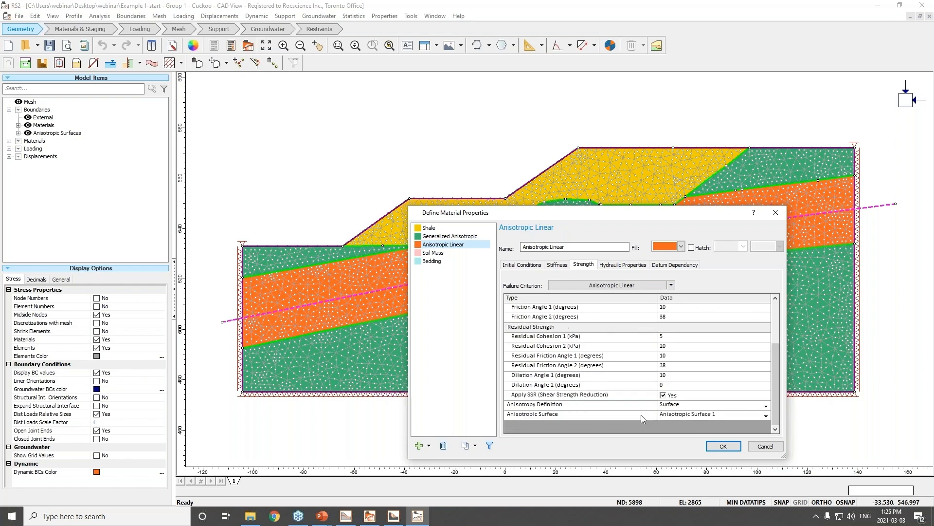
left_click(620, 415)
left_click(723, 446)
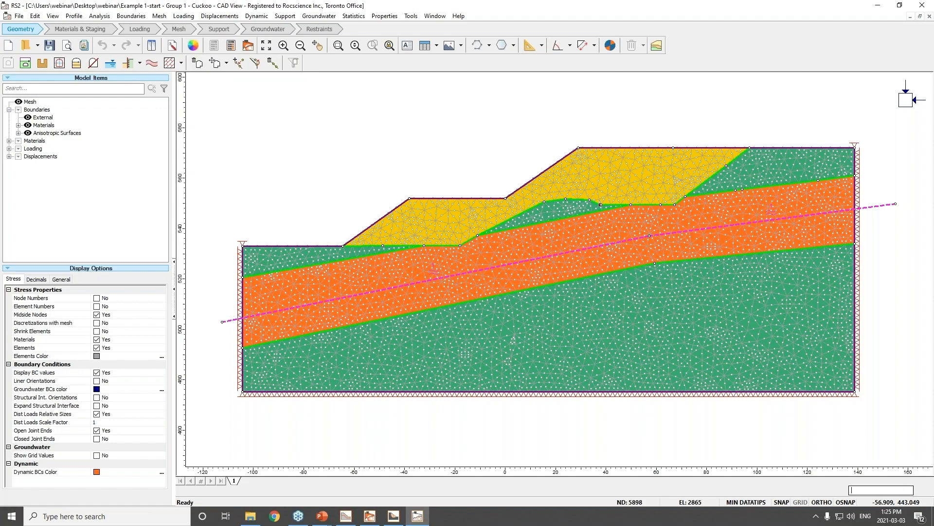
- View the maximum shear strain in RS2 Interpret, and copy the Particle Swarm critical slip surface from SlideInterpret in Slide modeler format
left_click(370, 516)
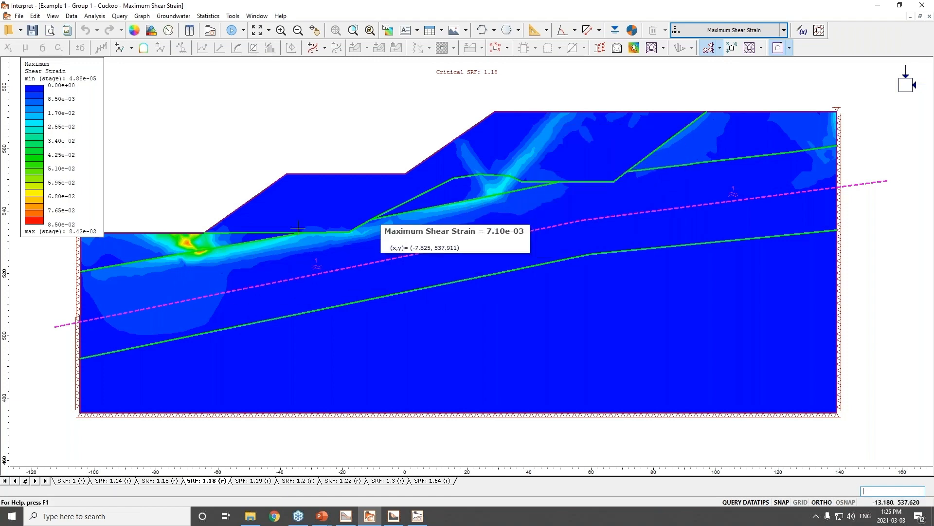
mouse_move(397, 519)
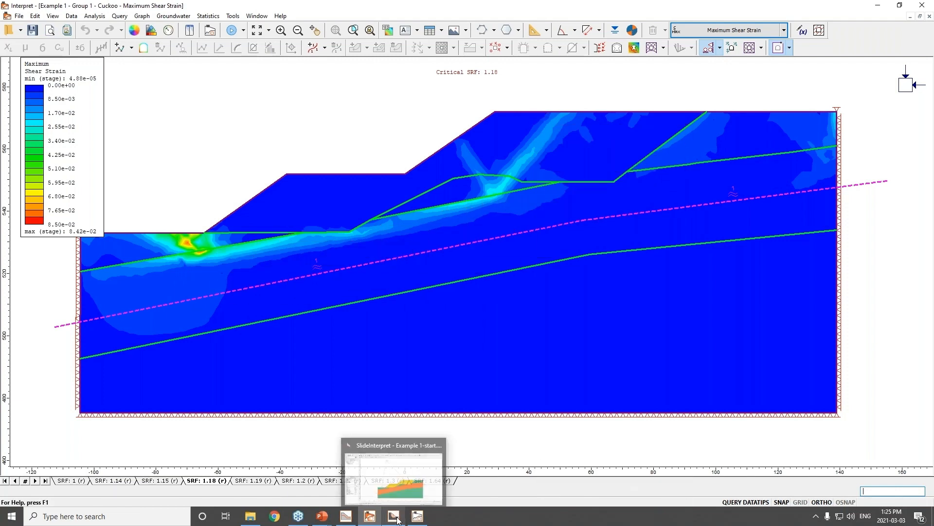
left_click(414, 499)
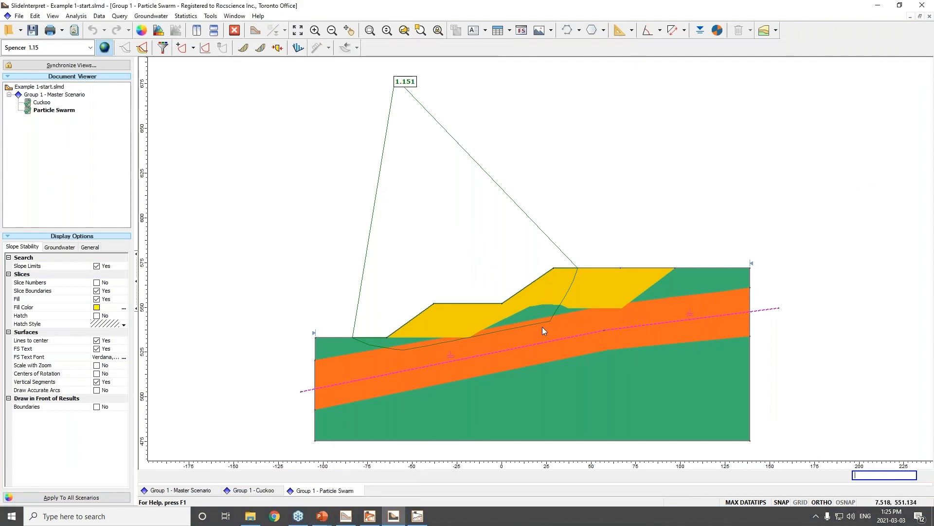
right_click(561, 308)
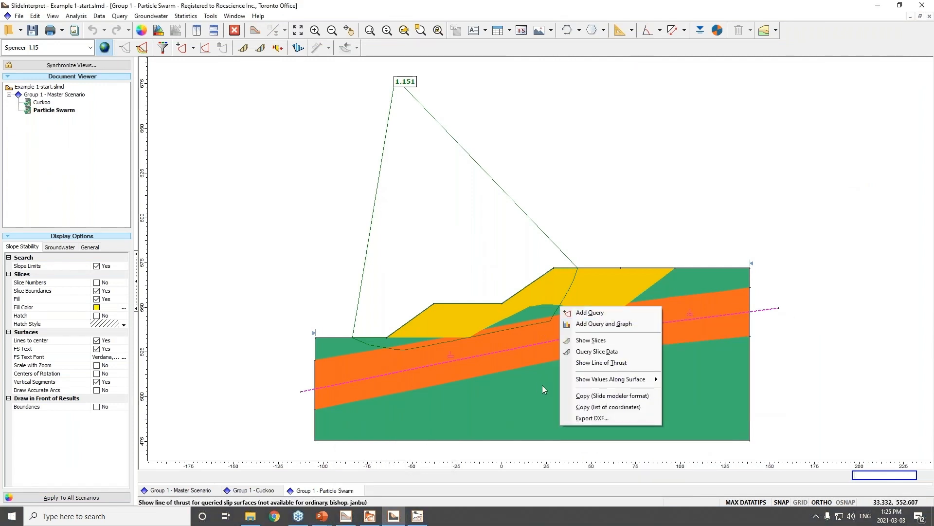
left_click(588, 395)
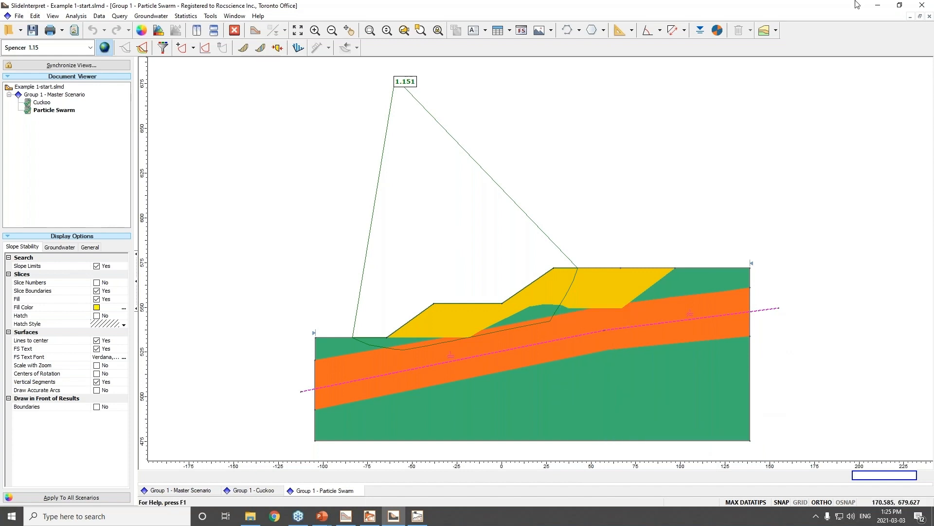
- Switch back to RS2 Interpret and paste the copied slip surface over the maximum shear strain contours
left_click(877, 5)
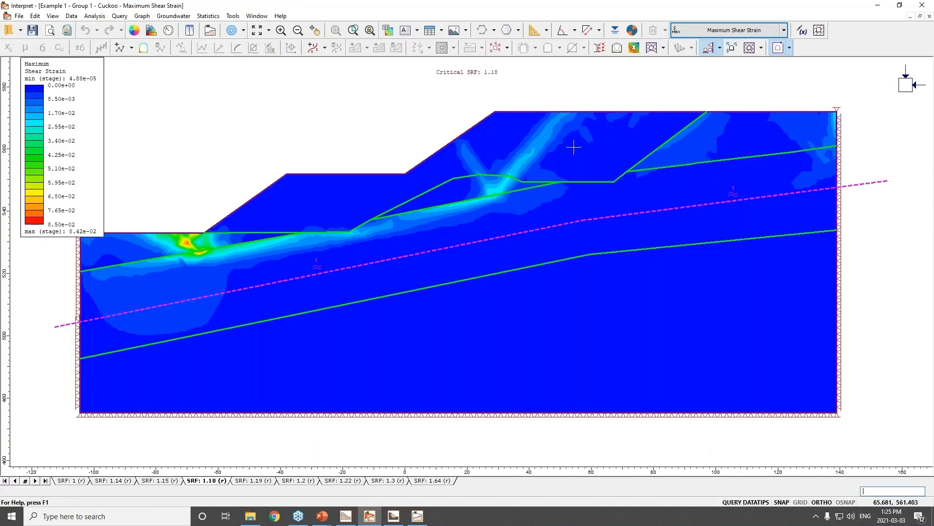
left_click(36, 16)
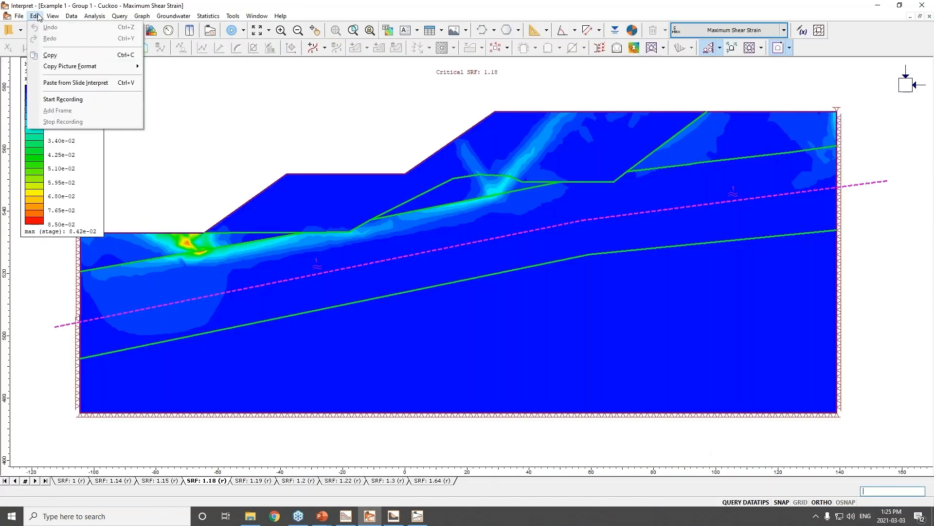
left_click(76, 83)
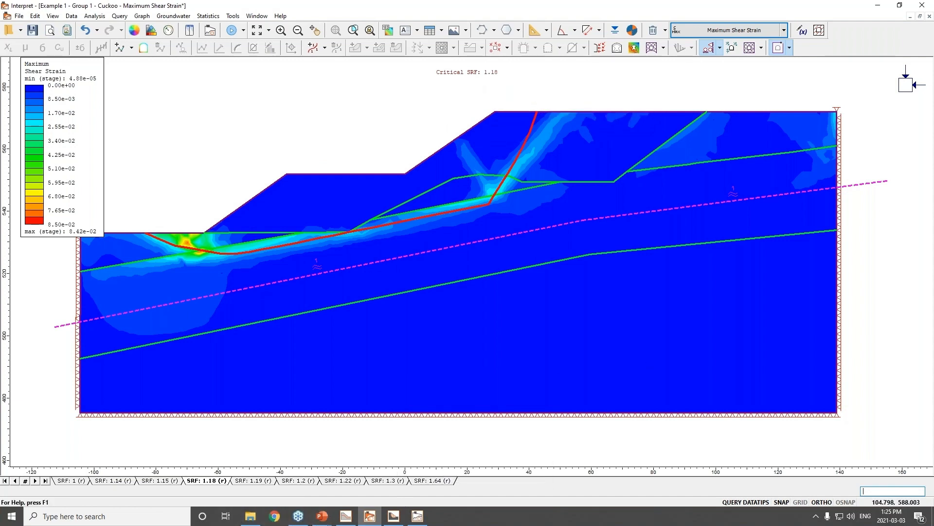
- Switch to the Slide modeler, duplicate the Cuckoo scenario and name the copy "Cuckoo no SA"
left_click(878, 7)
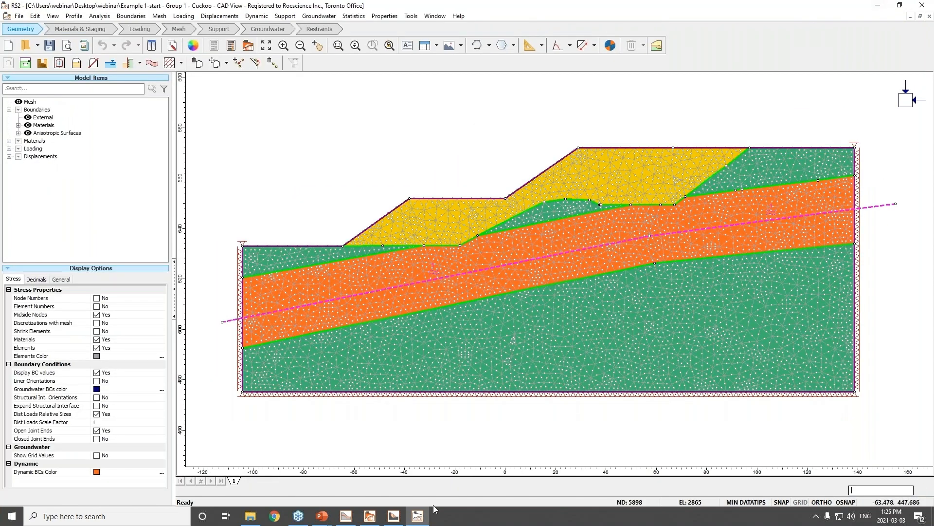
left_click(346, 516)
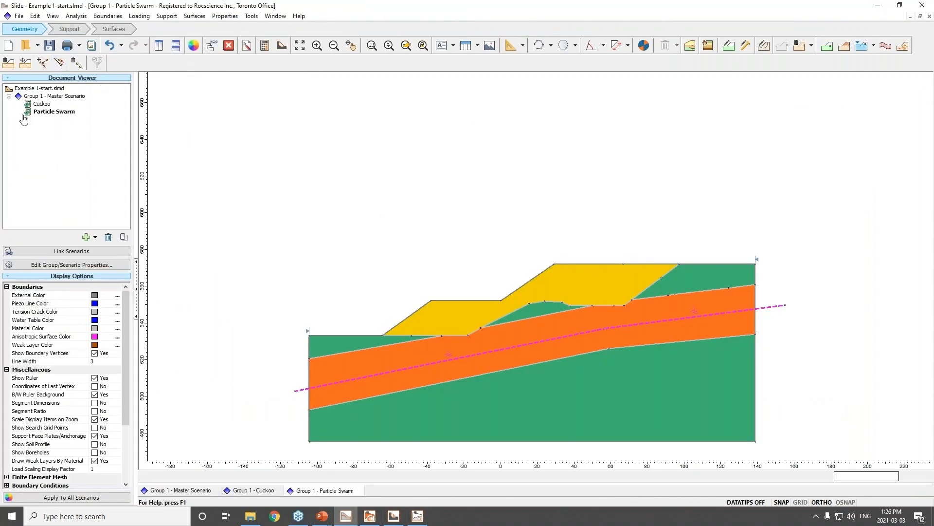
left_click(42, 105)
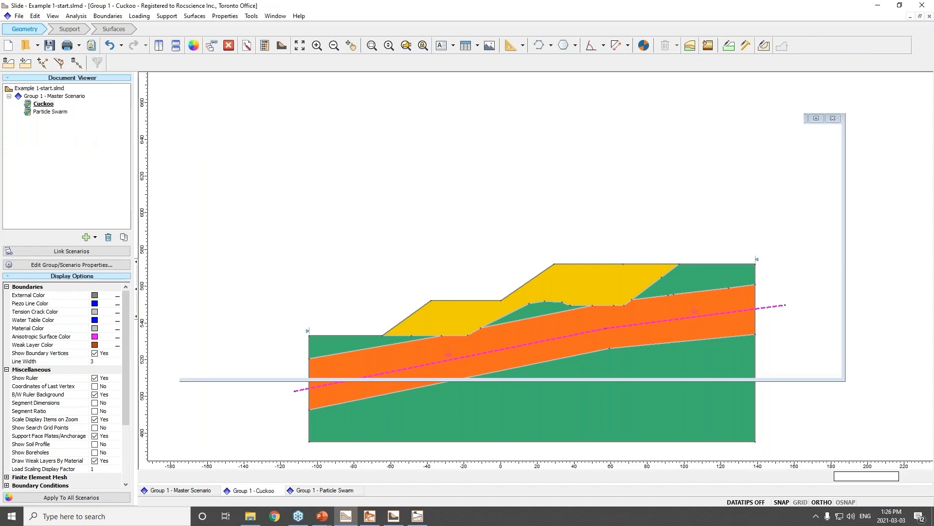
right_click(42, 105)
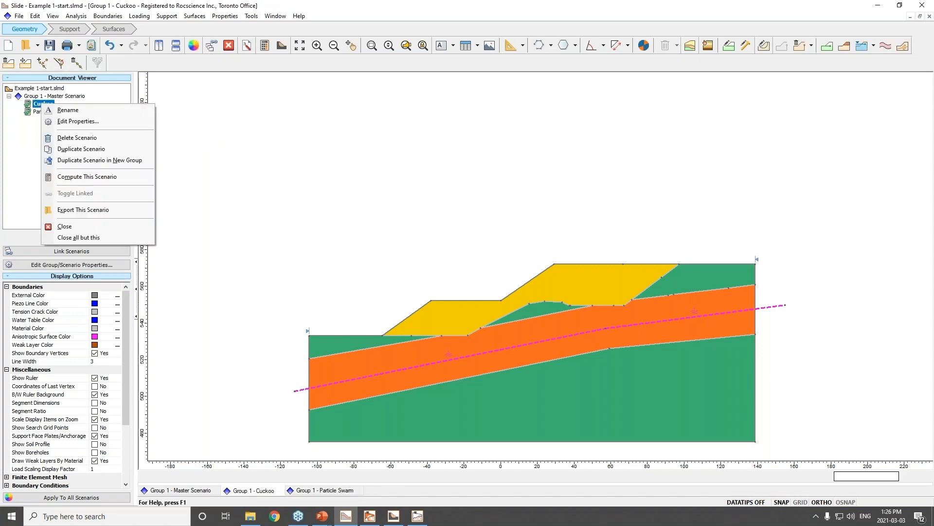
left_click(73, 149)
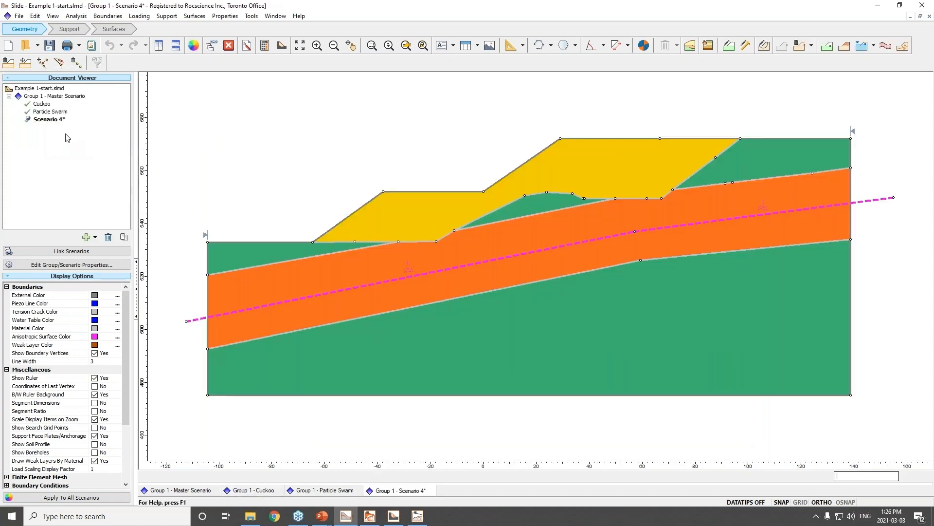
double_click(49, 119)
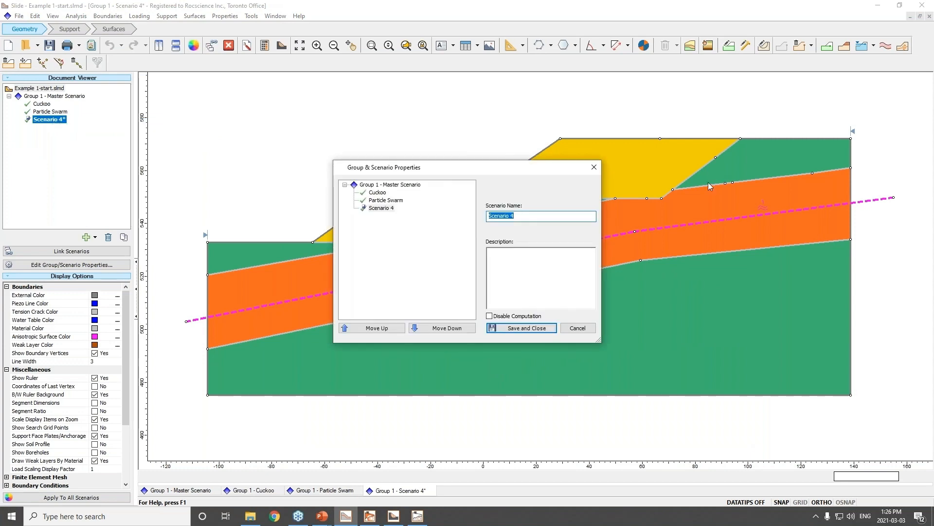
type("Cuckoo no SA")
key("Return")
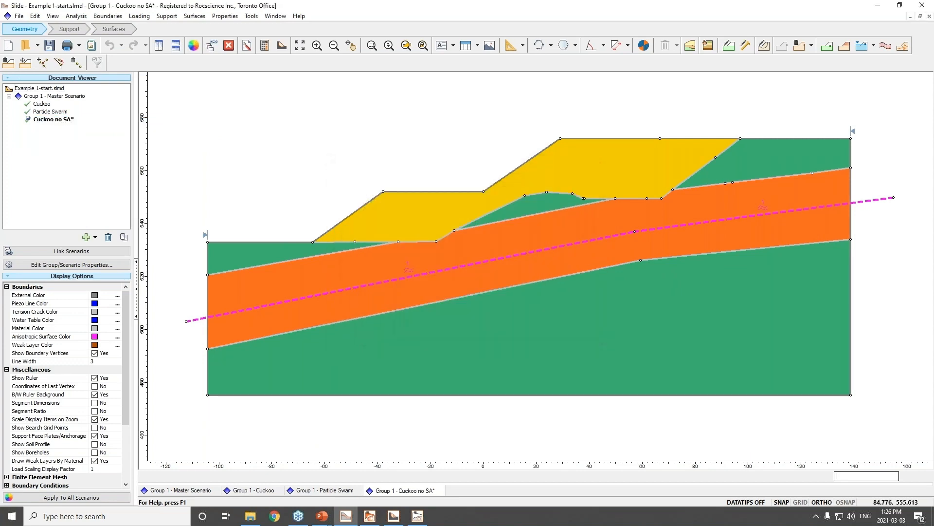
- Turn off Optimize Surfaces in the surface options of the "Cuckoo no SA" scenario, leaving the non-circular Cuckoo Search
left_click(194, 16)
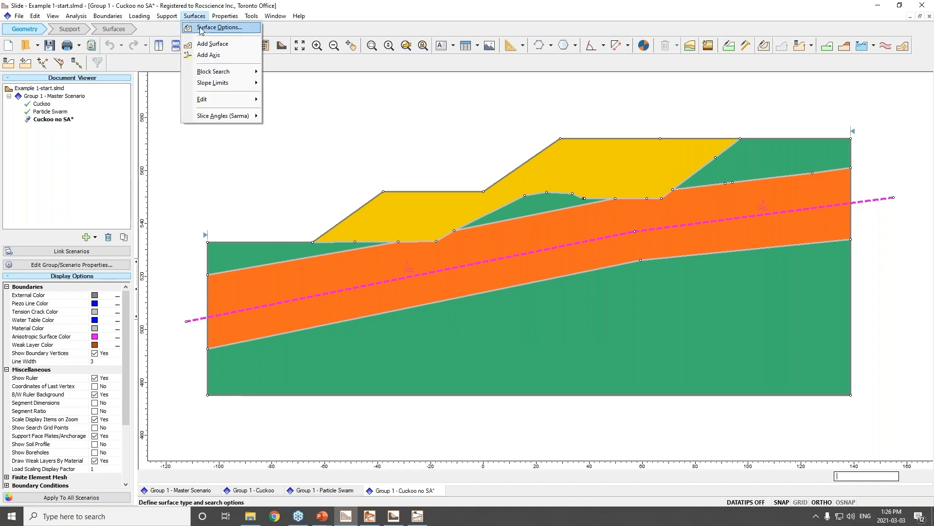
left_click(216, 28)
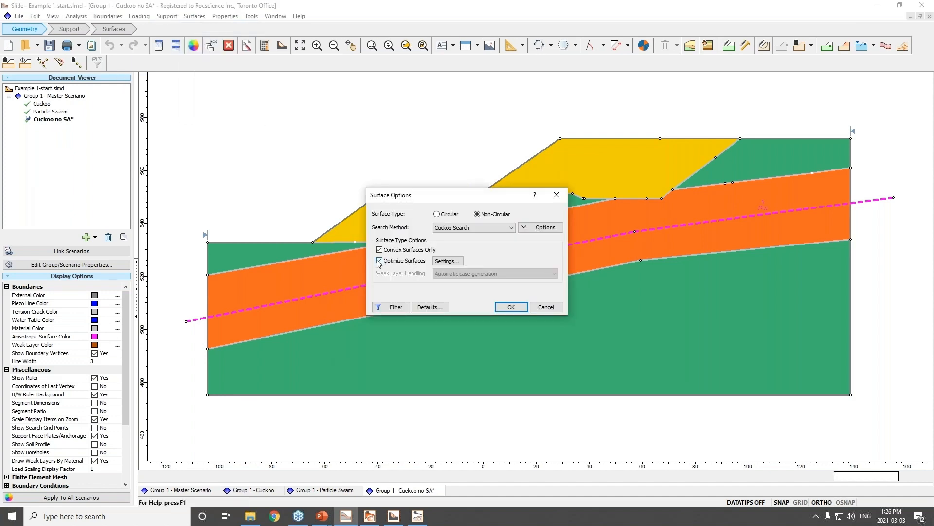
left_click(380, 262)
left_click(511, 306)
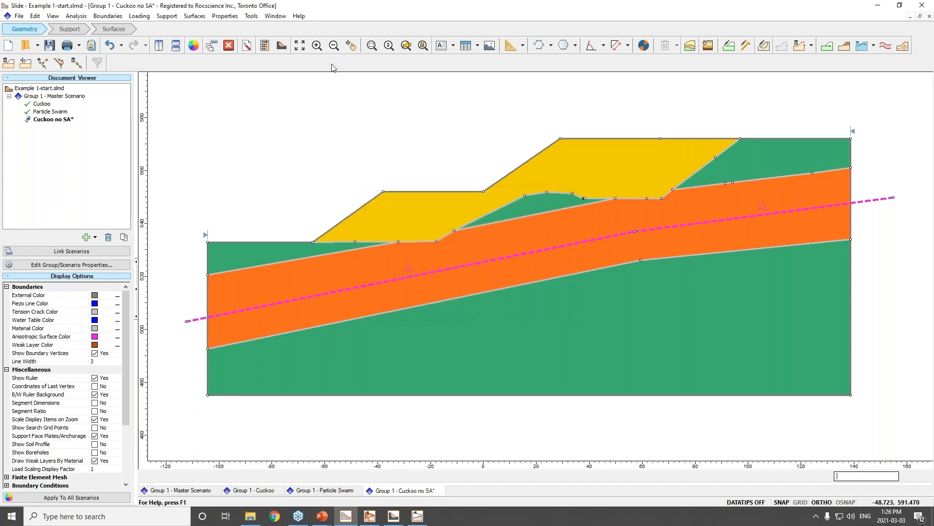
- Save the model and compute only the "Cuckoo no SA" scenario
left_click(263, 46)
left_click(496, 278)
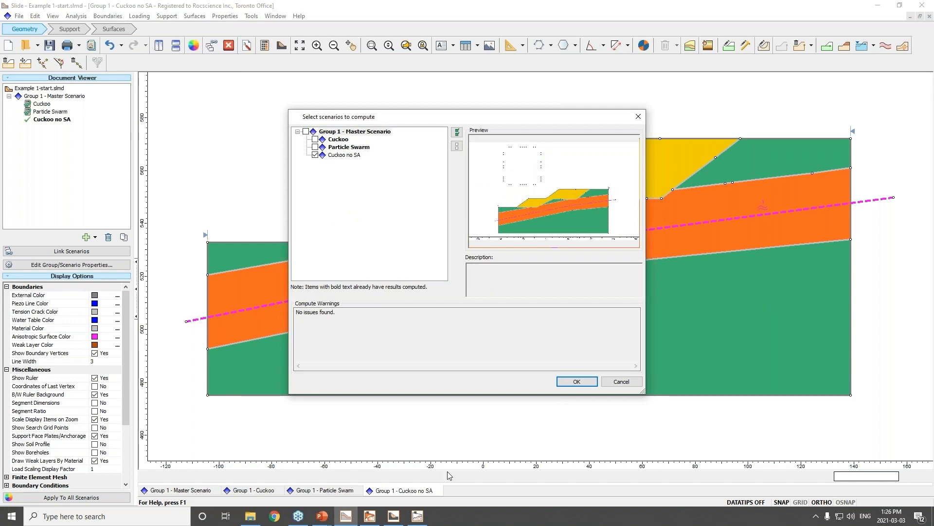
left_click(578, 382)
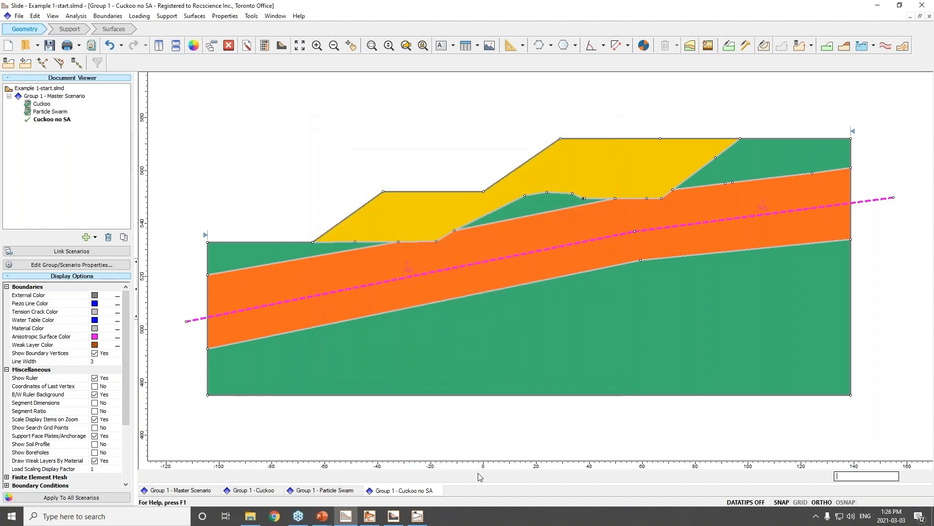
- Open the results in SlideInterpret and compare the "Cuckoo no SA" critical surface with that of the Cuckoo scenario
left_click(282, 46)
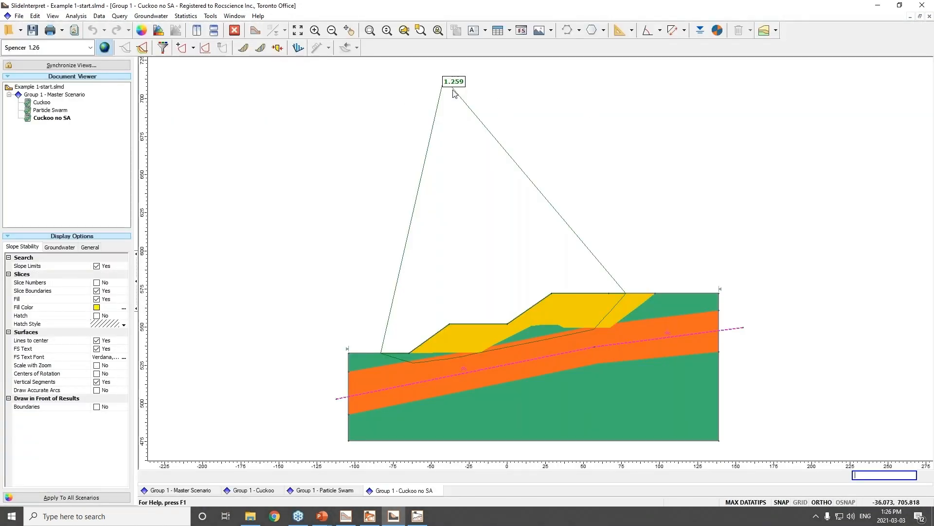
left_click(42, 104)
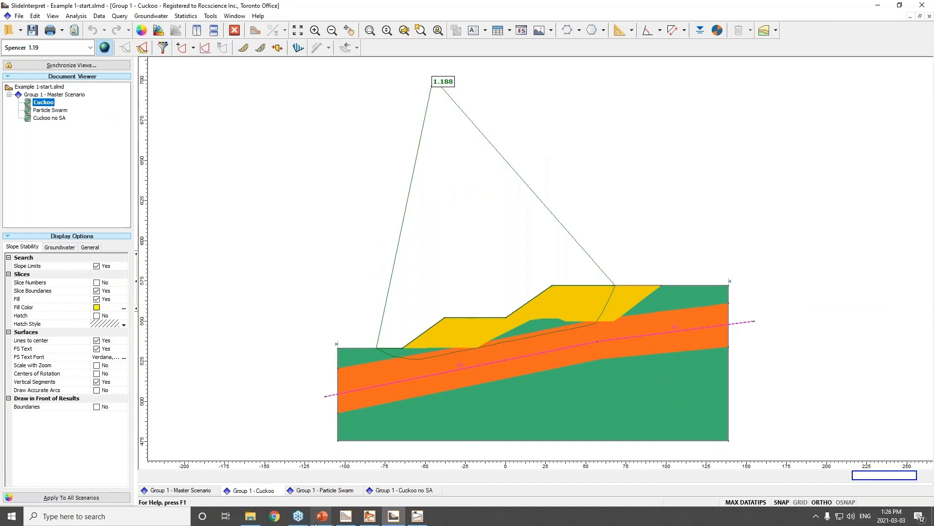
- Switch to the PowerPoint slide show and advance from the Example 1 slide to the Result Summary slide
mouse_move(316, 523)
left_click(329, 481)
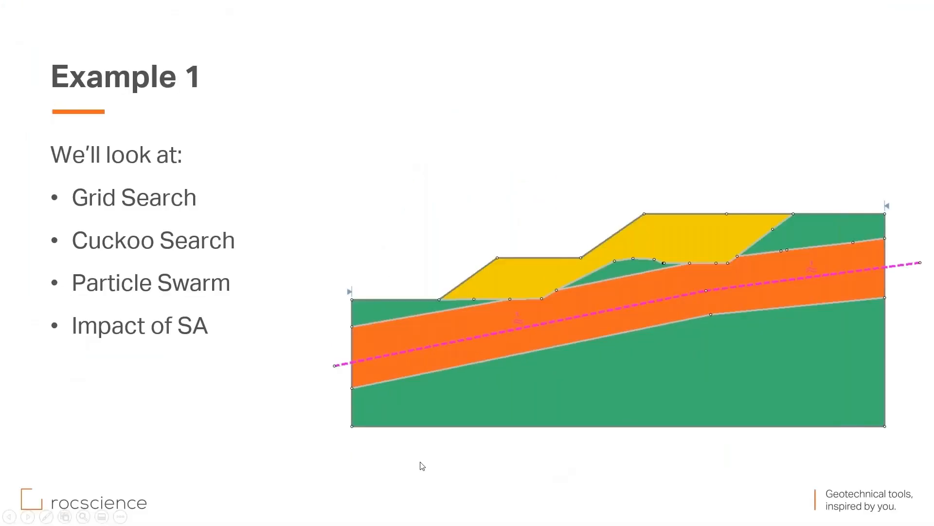
left_click(321, 240)
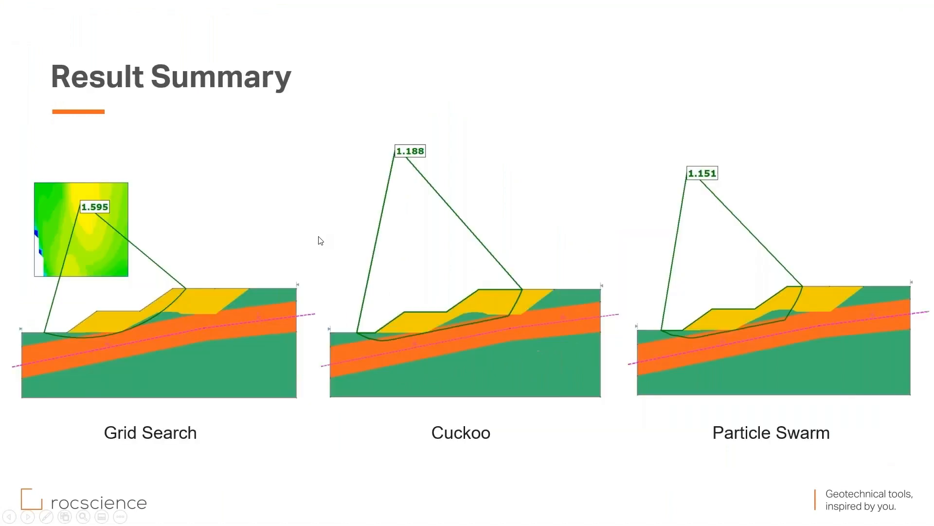
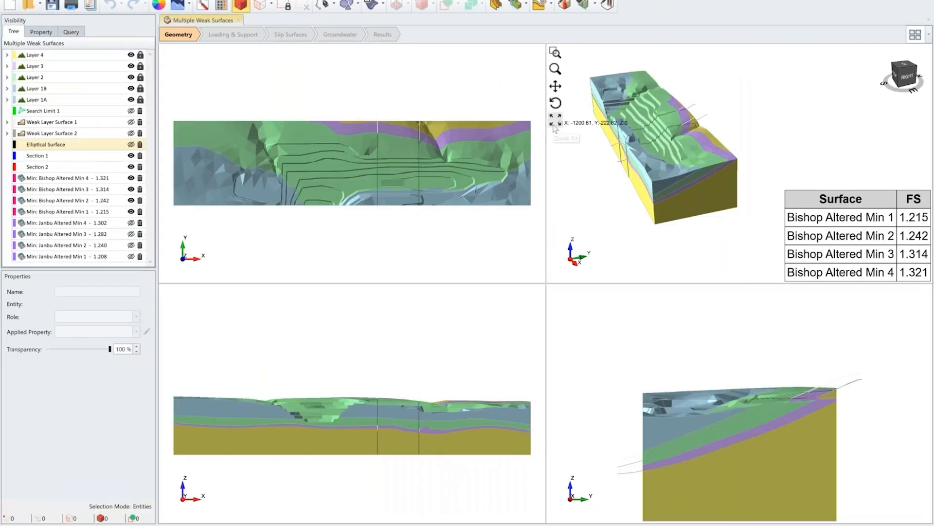
- Enlarge the perspective view of the Multiple Weak Surfaces model to fill the workspace and inspect the pit slope and layers
left_click(555, 123)
mouse_move(550, 269)
left_mouse_down()
mouse_move(395, 271)
mouse_move(478, 282)
mouse_move(410, 263)
mouse_move(375, 267)
left_mouse_up()
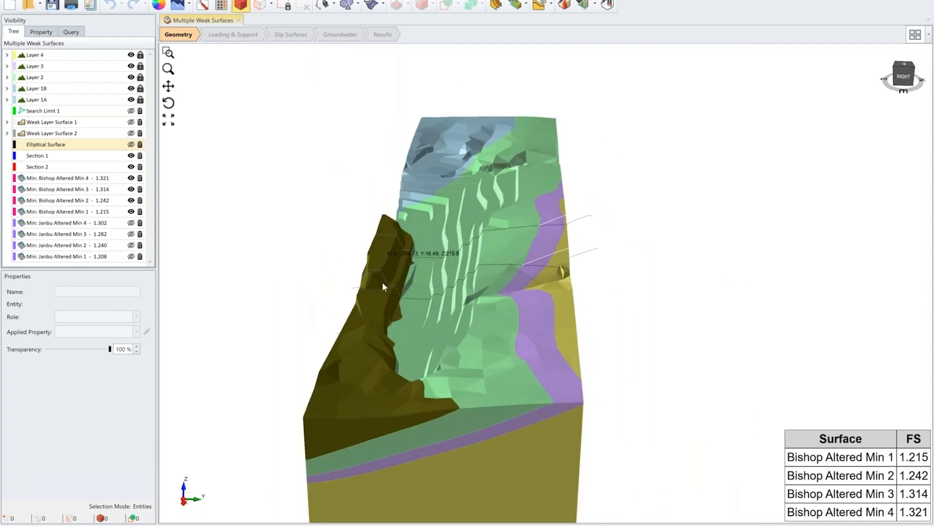
left_click(518, 270)
left_click_drag(518, 270, 565, 254)
key("Escape")
left_click_drag(497, 265, 498, 253)
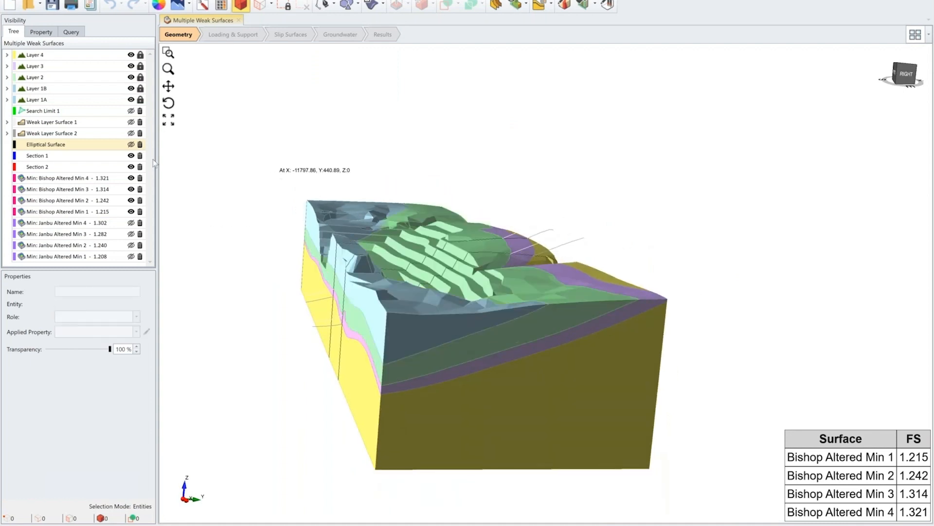
- Highlight Weak Layer Surface 1 and Weak Layer Surface 2 alternately to see where they lie in the model, and clear the selection
left_click(92, 122)
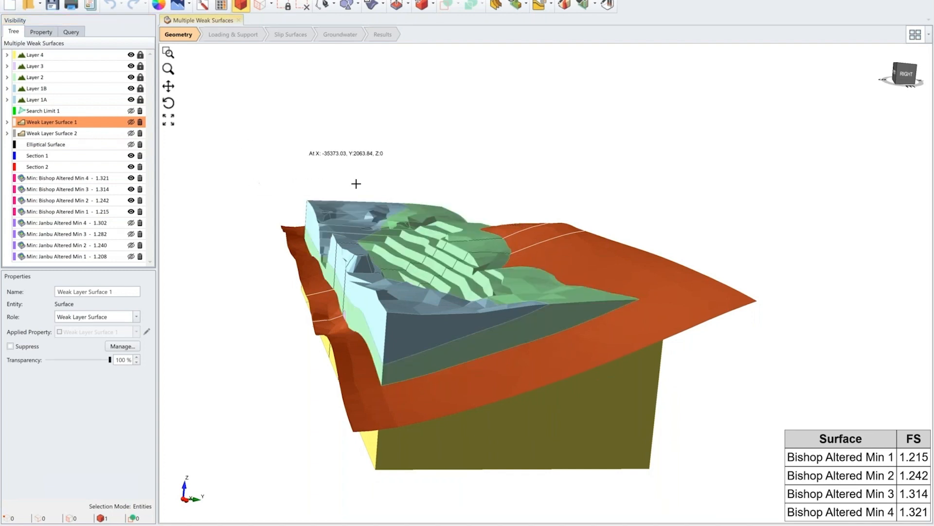
key("Escape")
left_click(78, 134)
left_click(80, 122)
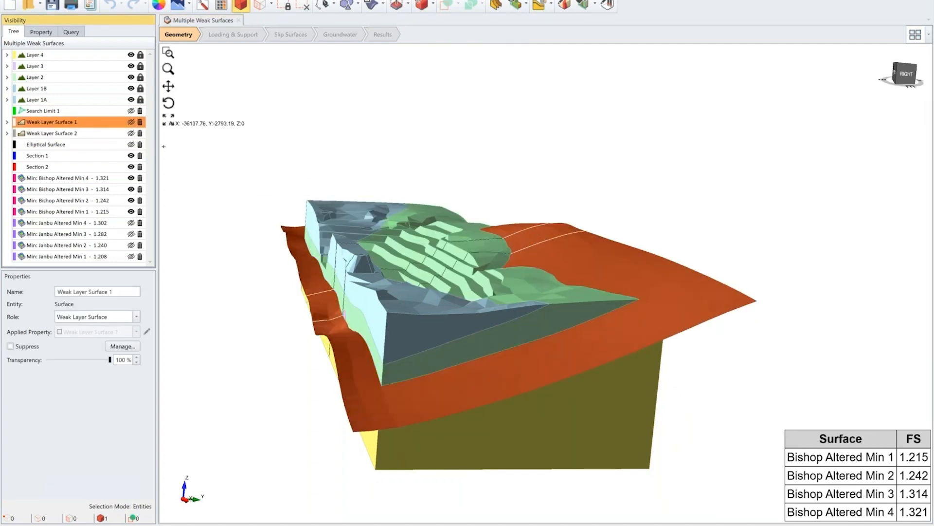
left_click(115, 132)
key("Escape")
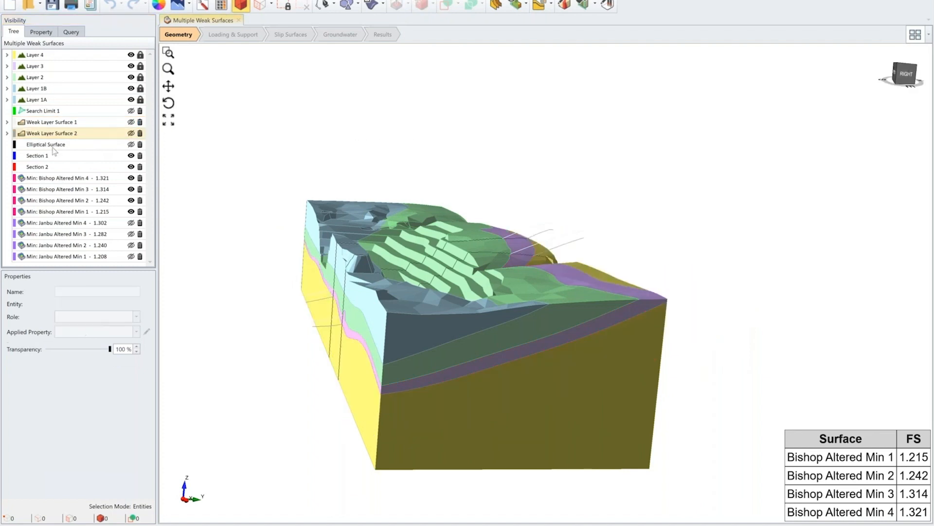
- Highlight the Elliptical Surface and examine from several angles how it intersects the pit slope
left_click(53, 146)
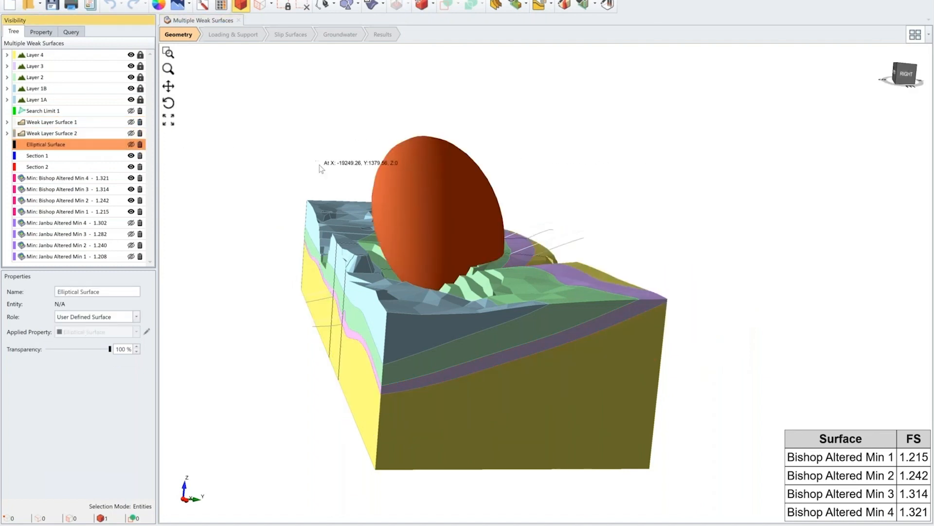
left_click_drag(320, 169, 422, 212)
left_click_drag(464, 238, 280, 189)
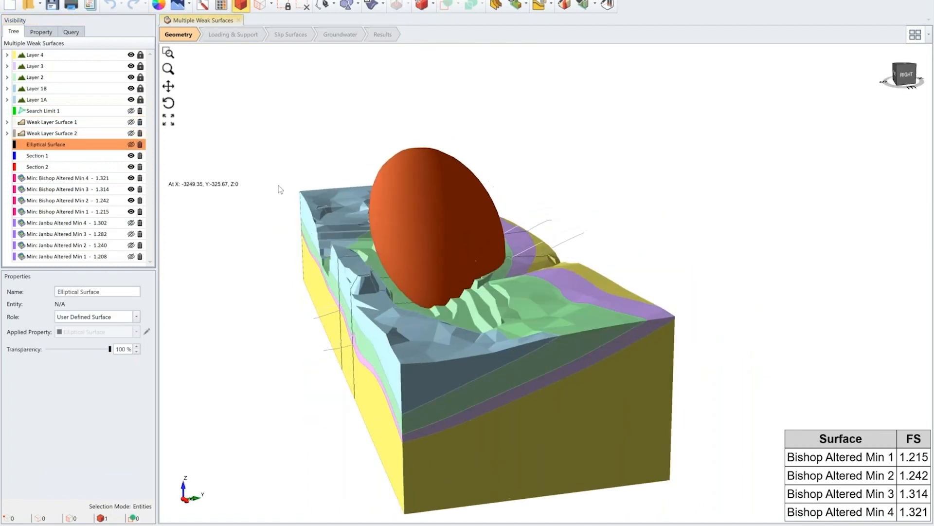
left_click_drag(502, 237, 450, 209)
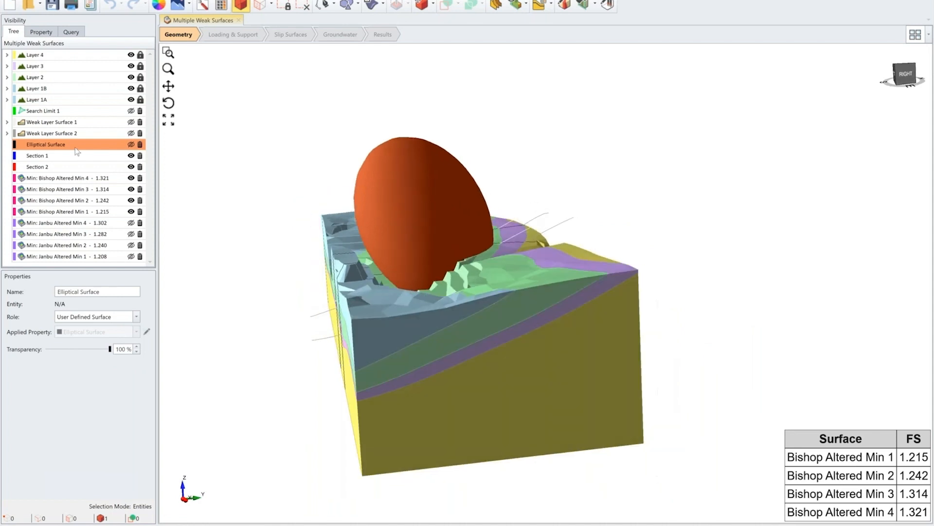
- Examine Weak Layer Surface 1 and Weak Layer Surface 2 again relative to the slope, and deselect them
left_click(73, 122)
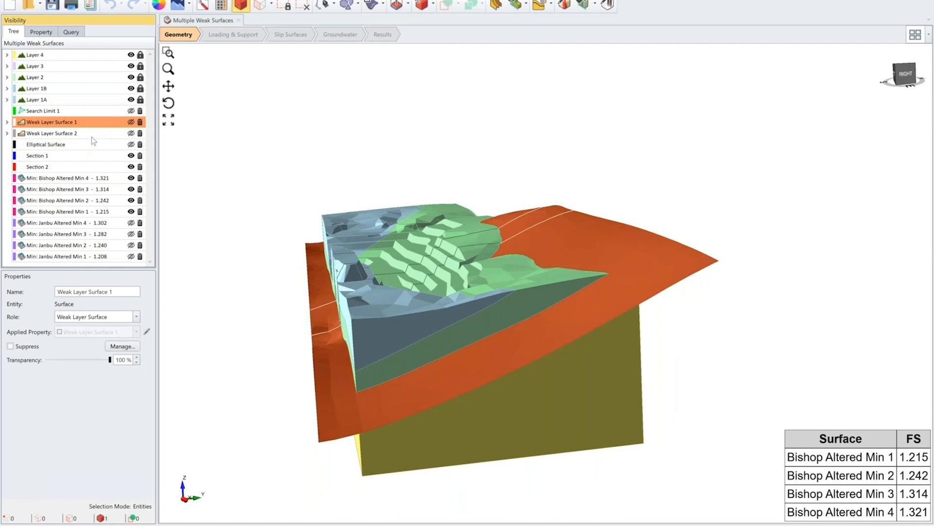
left_click_drag(526, 269, 565, 299)
left_click_drag(539, 233, 535, 180)
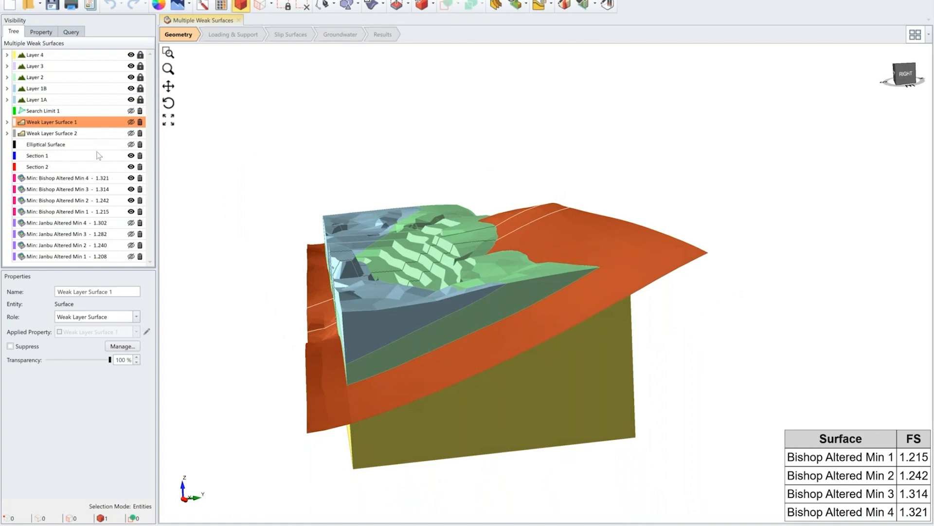
left_click(72, 136)
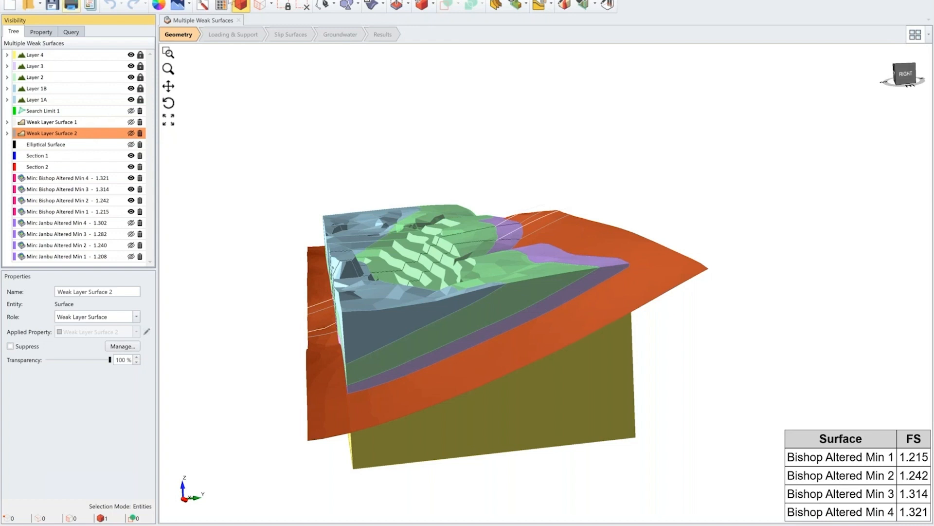
left_click(428, 146)
left_click_drag(463, 256, 434, 253)
scroll(434, 252, "up", 2)
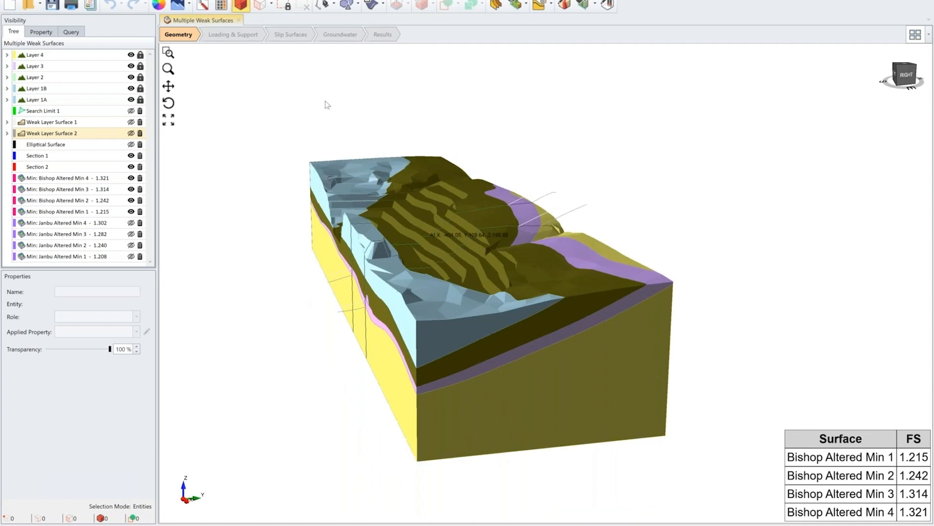
- Open the slip surface options, move the dialog clear of the model and choose Ellipsoid as the surface type
left_click(105, 0)
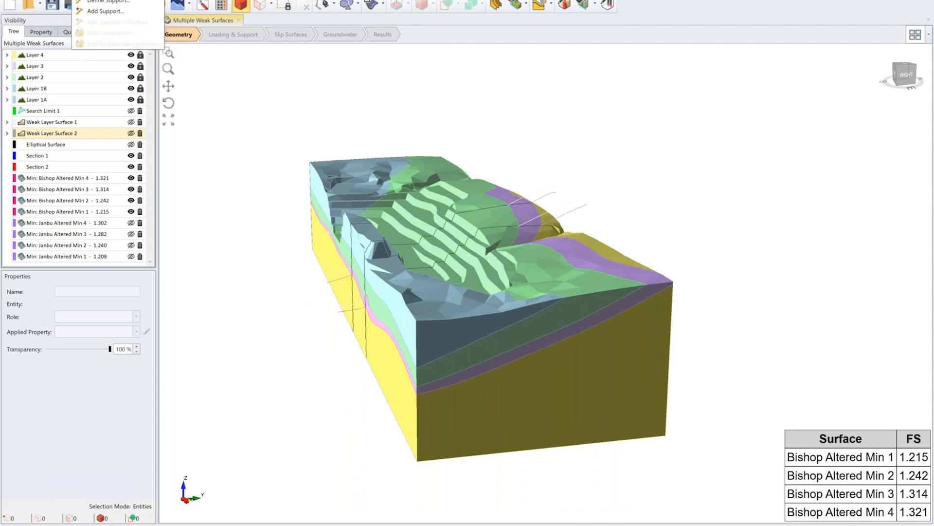
left_click(171, 2)
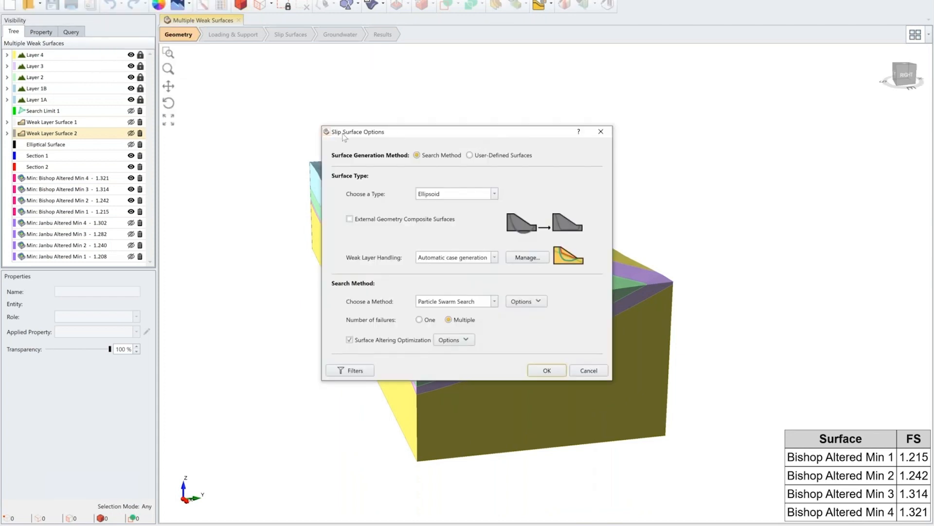
left_click_drag(347, 138, 92, 146)
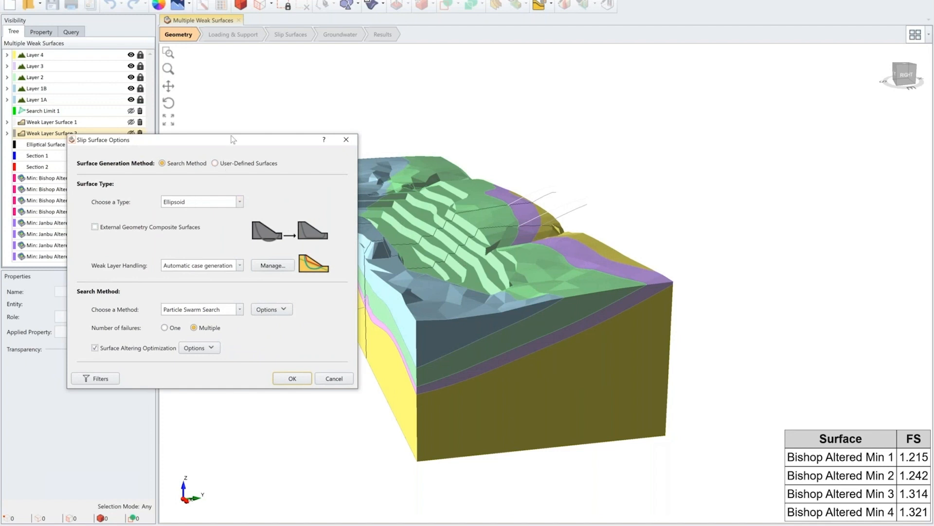
left_click_drag(232, 139, 234, 132)
left_click(186, 197)
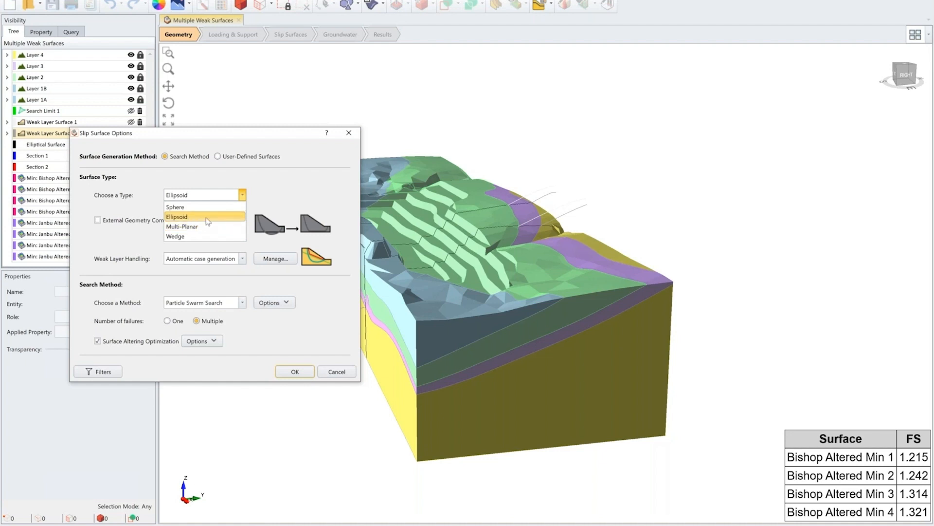
left_click(194, 216)
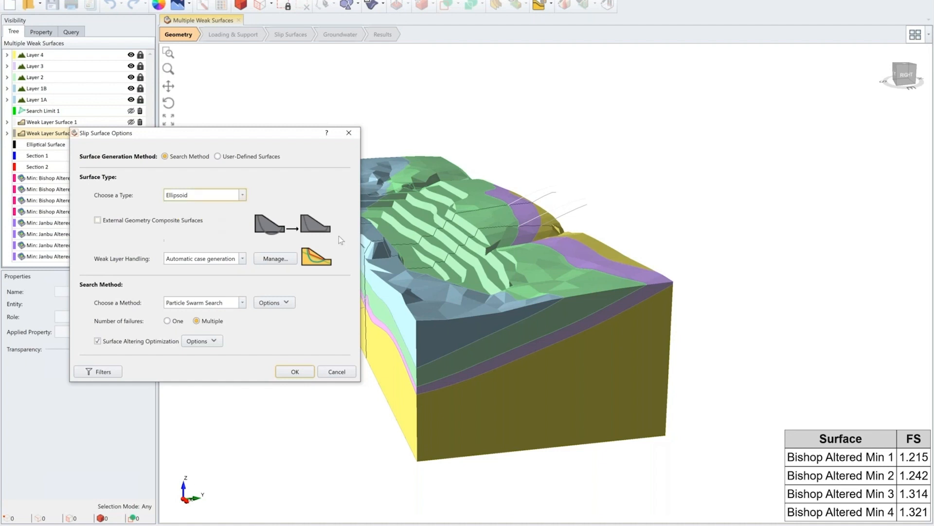
- Review the weak layer handling choices, including Always snap to highest layer, and keep Automatic case generation selected
left_click(190, 258)
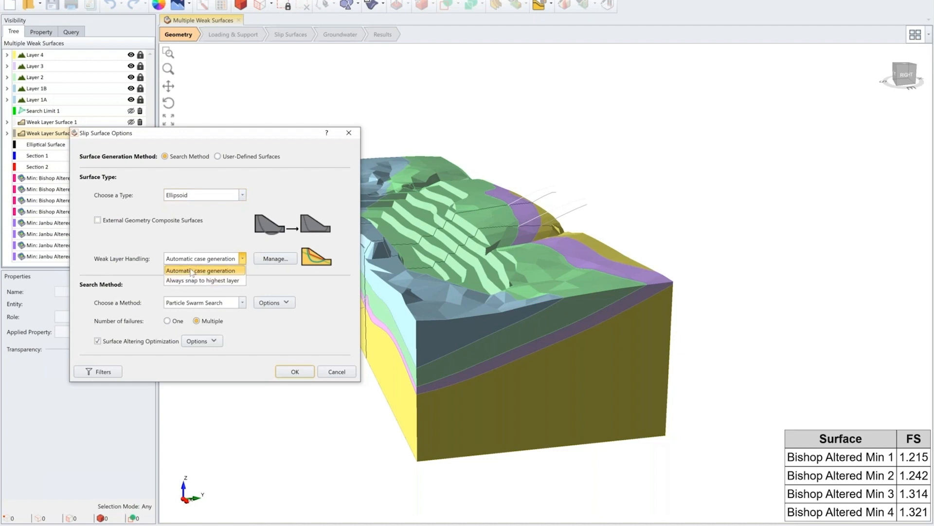
left_click(222, 258)
left_click(200, 260)
left_click(208, 270)
left_click_drag(247, 133, 251, 208)
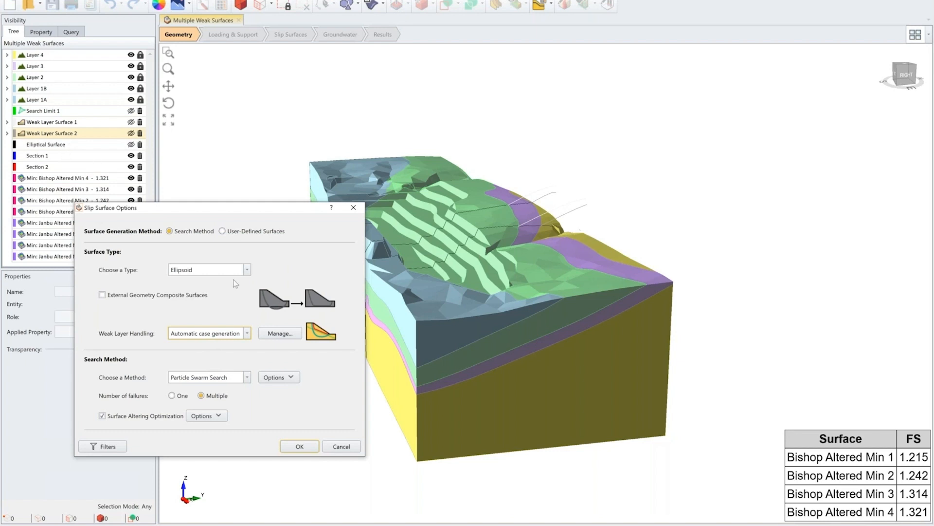
left_click_drag(273, 209, 268, 170)
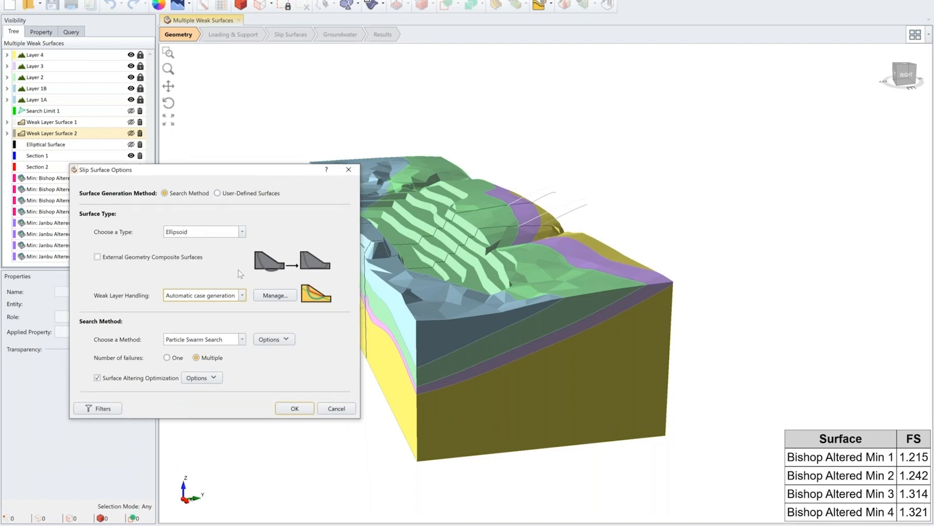
left_click(204, 296)
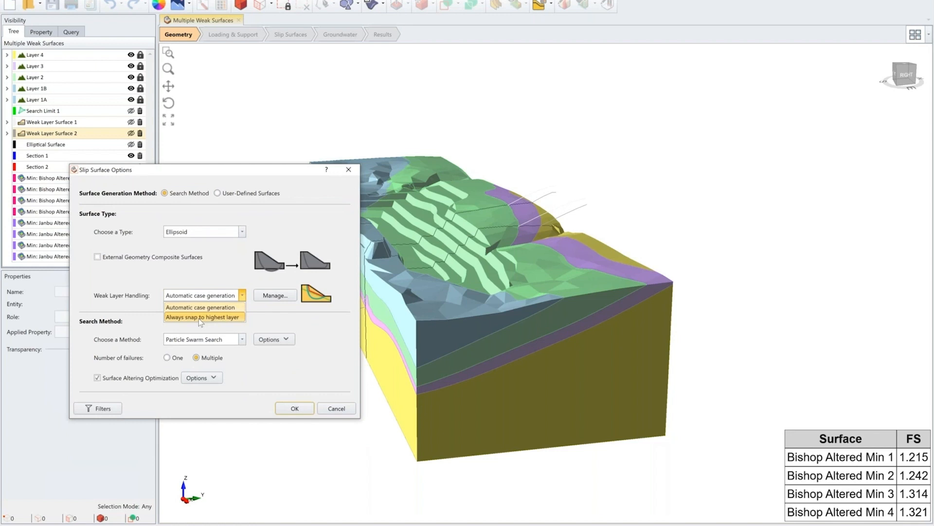
left_click(225, 301)
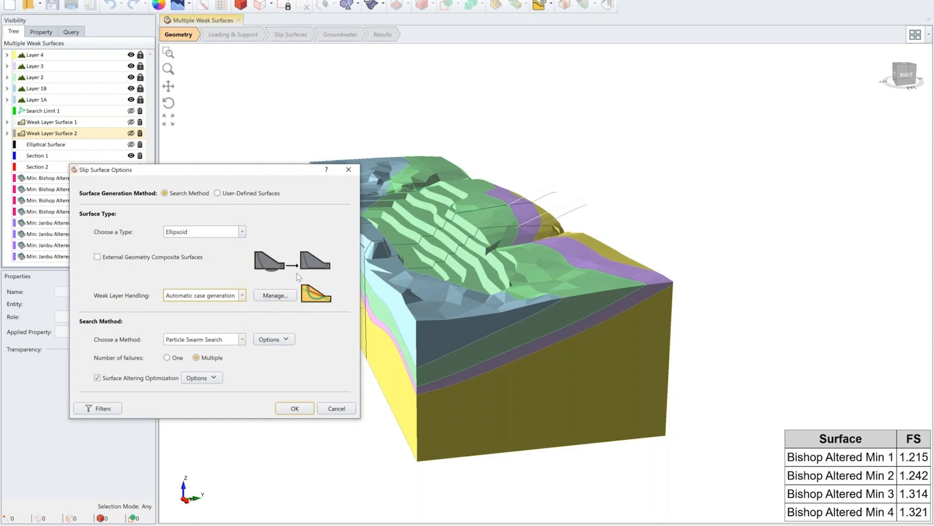
- Choose Particle Swarm Search as the search method for the slip surfaces
left_click(202, 341)
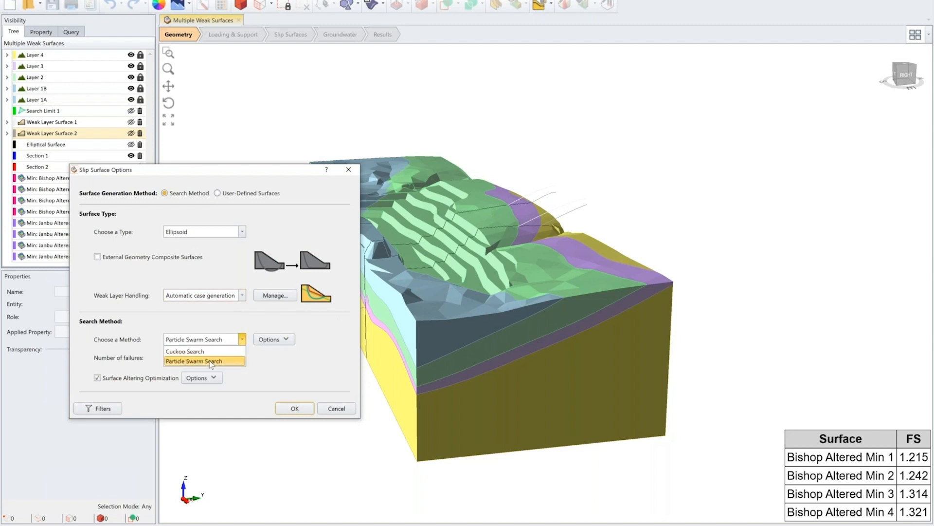
left_click(203, 361)
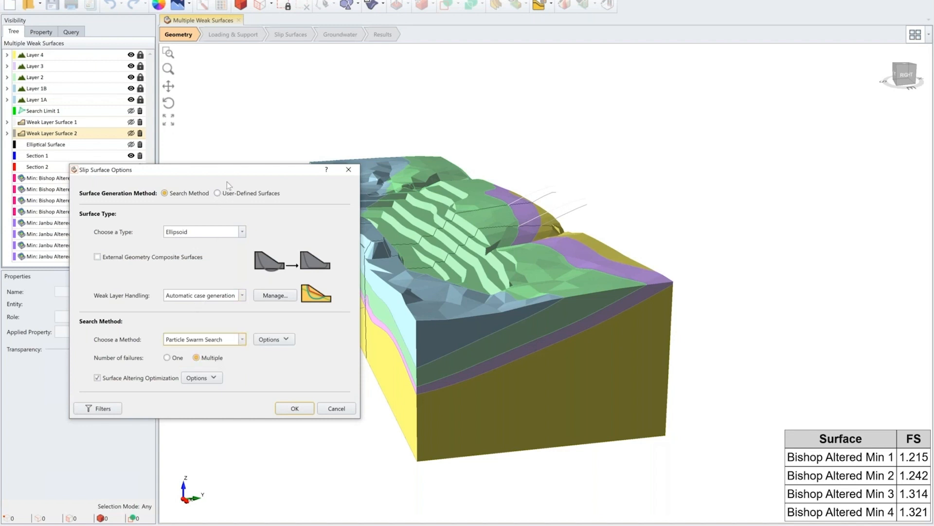
left_click_drag(229, 169, 186, 129)
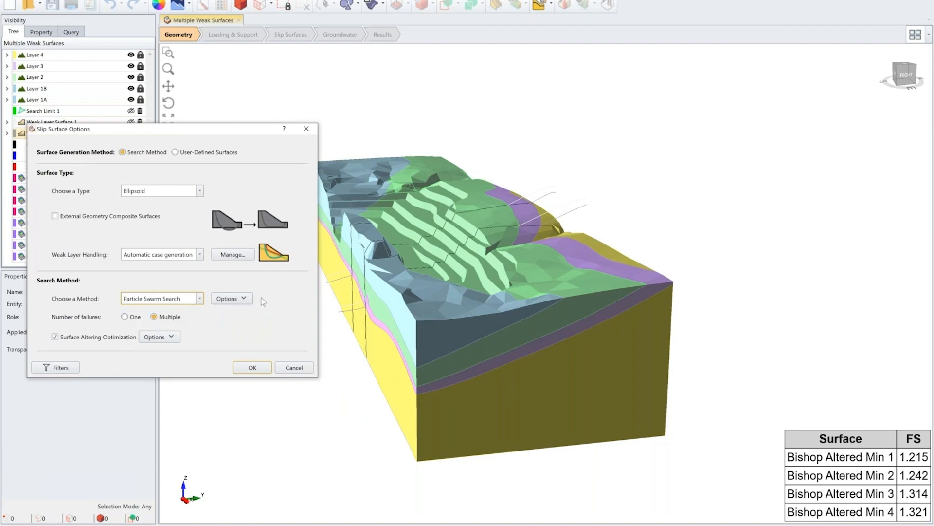
- Review the Particle Swarm options for radius span, cap on number of minimums and maximum searched FS, and close the slip surface options without saving
left_click(232, 299)
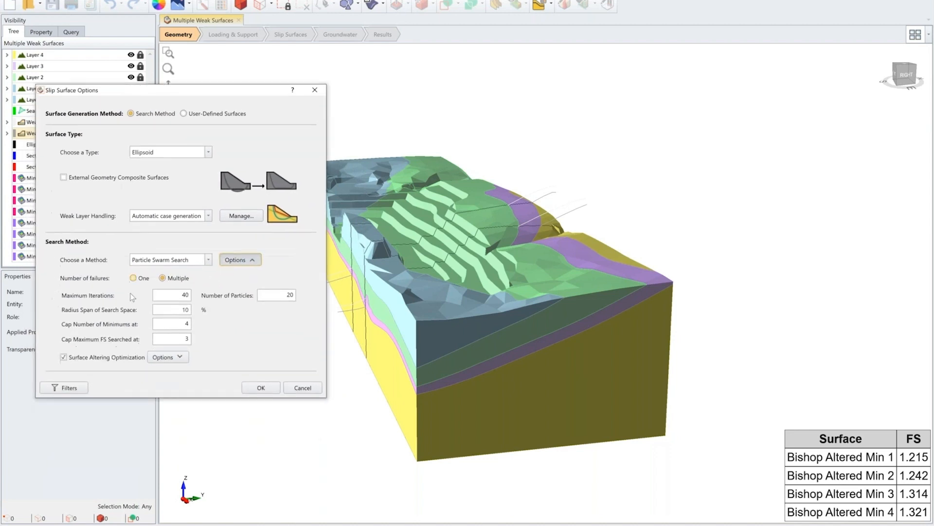
left_click(183, 309)
left_click(175, 321)
double_click(186, 310)
double_click(177, 323)
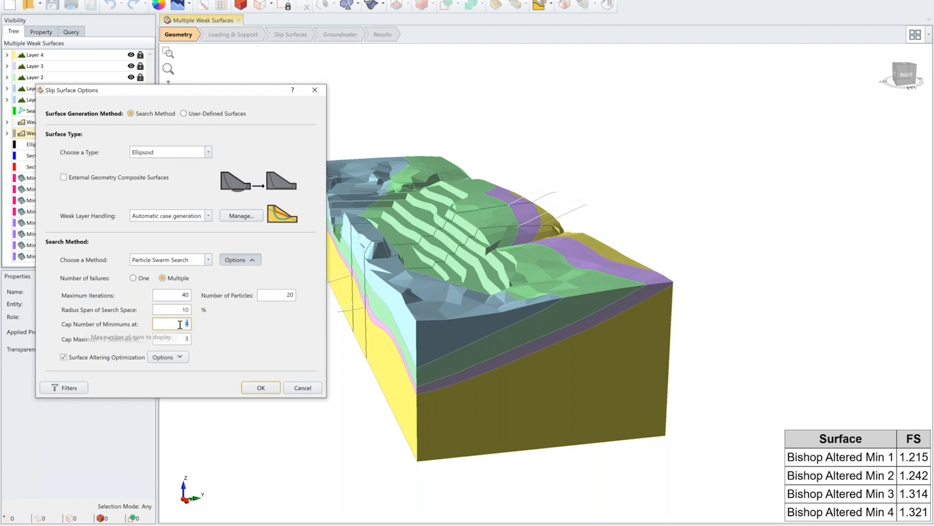
double_click(184, 338)
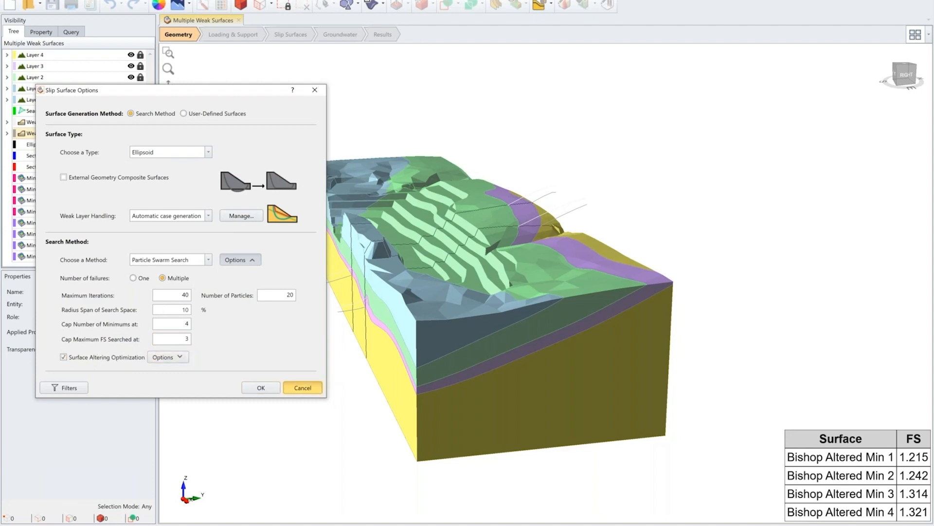
left_click(303, 388)
- Open the computed results and examine the Bishop minimum slip surfaces on the pit walls from several angles
left_click_drag(601, 168, 810, 138)
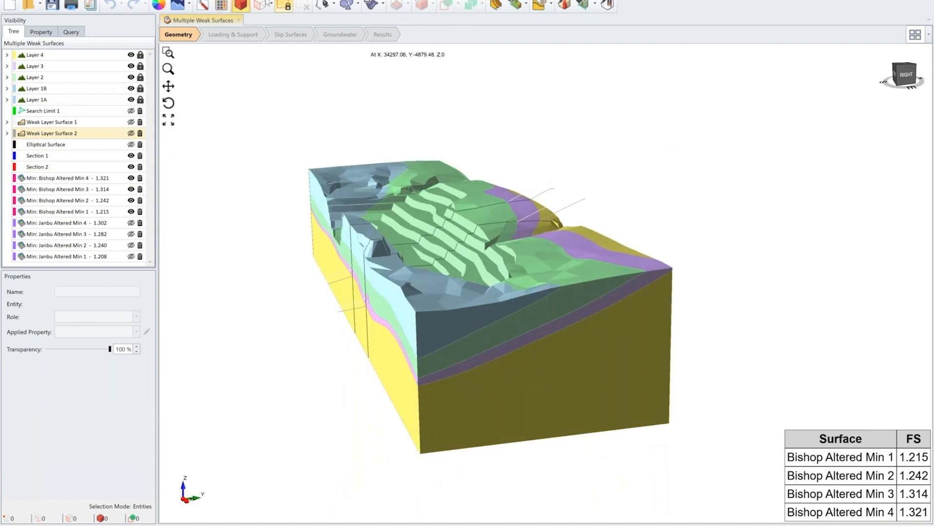
left_click(383, 35)
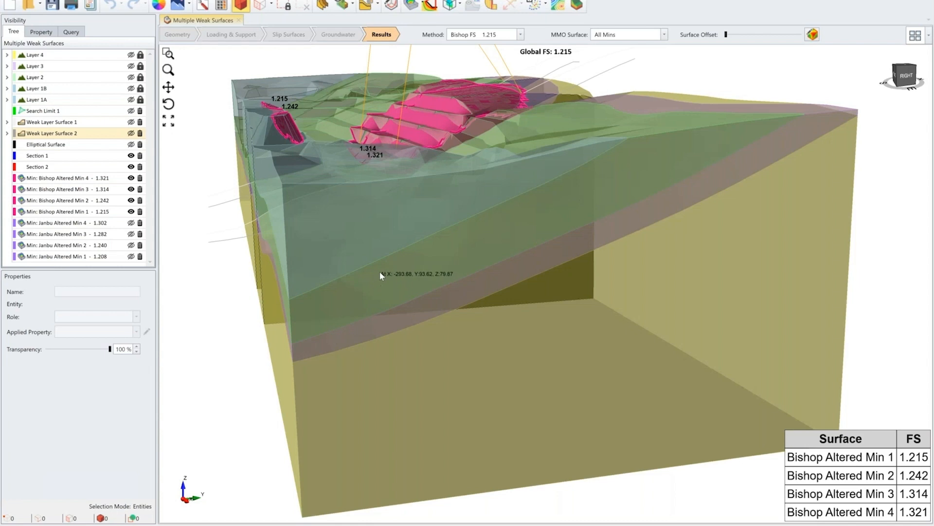
scroll(383, 272, "down", 5)
left_click_drag(437, 269, 476, 311)
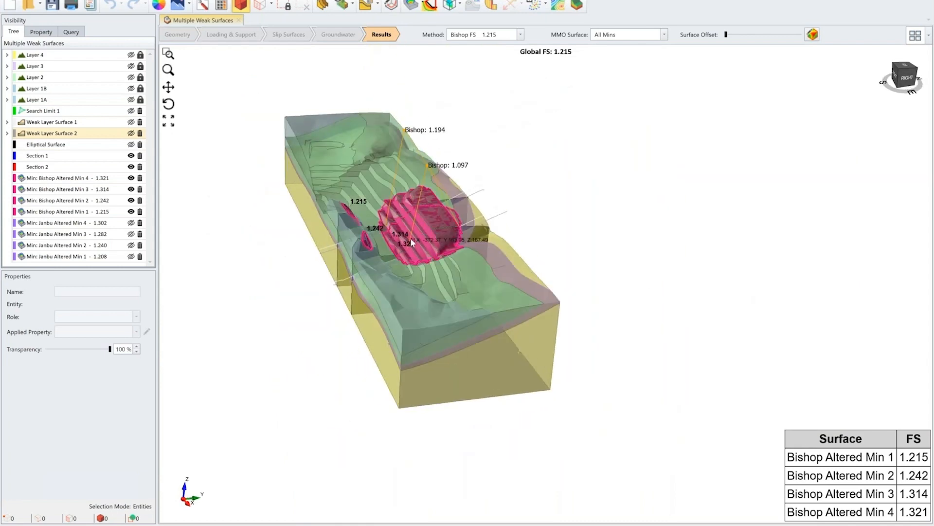
scroll(410, 238, "up", 4)
mouse_move(476, 152)
left_mouse_down()
mouse_move(477, 191)
mouse_move(478, 168)
left_mouse_up()
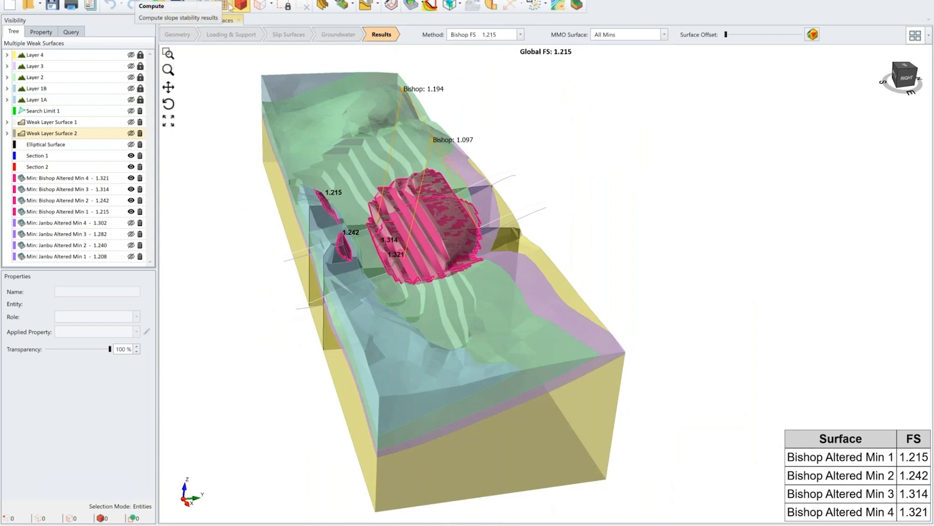
left_click_drag(545, 219, 548, 200)
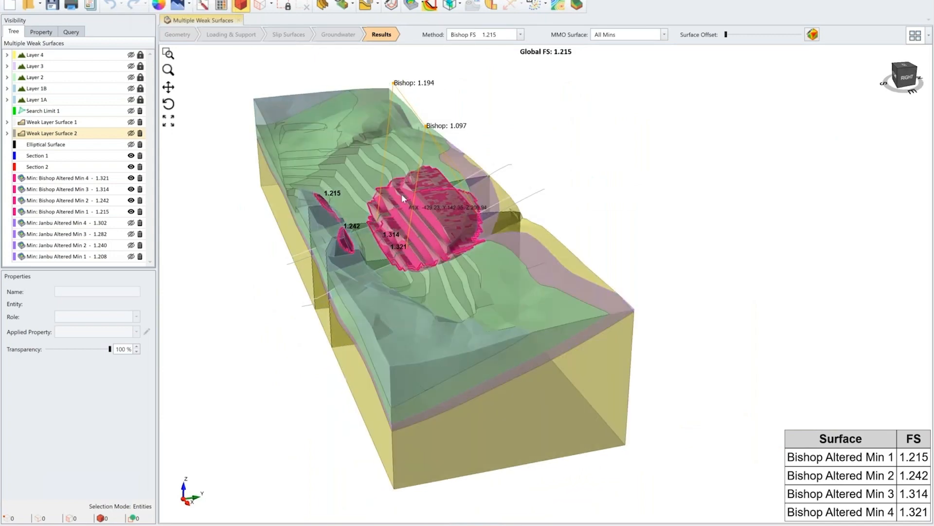
left_click_drag(614, 182, 425, 327)
left_click_drag(447, 366, 366, 239)
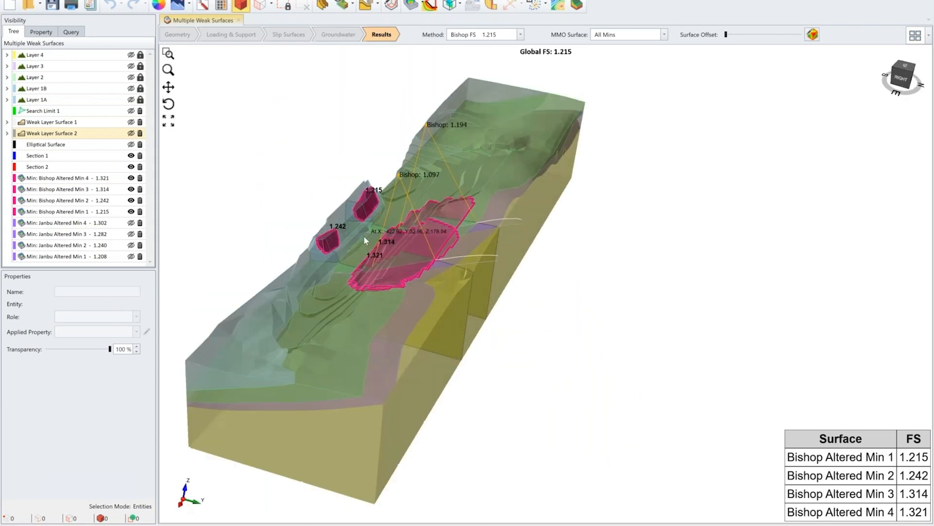
scroll(363, 236, "up", 5)
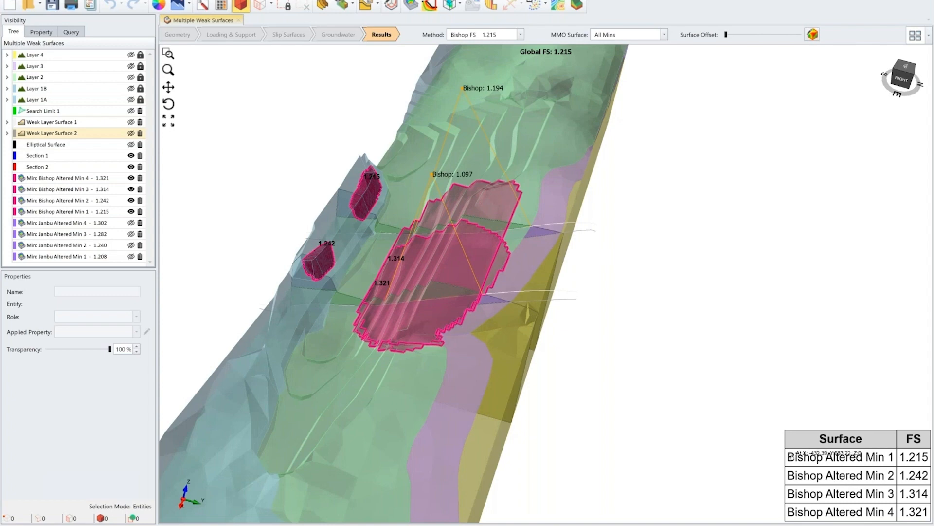
- Isolate Bishop Altered Min 1 through Min 4 individually, return to Min 1, and display All Mins again
left_click(793, 456)
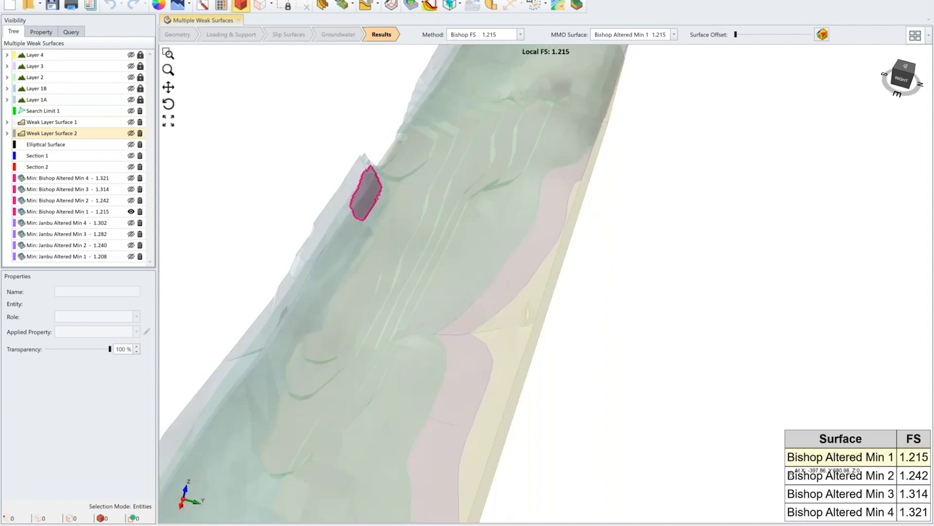
left_click(791, 476)
left_click(814, 495)
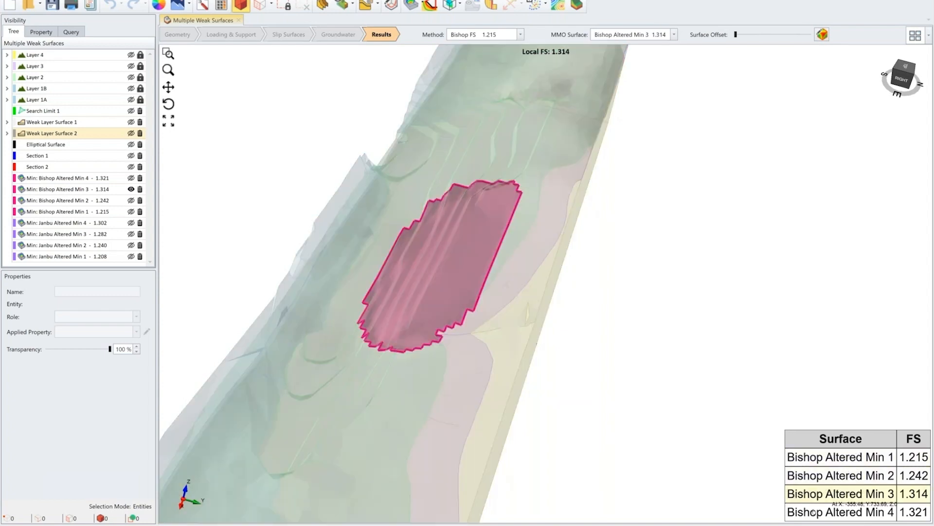
left_click(812, 513)
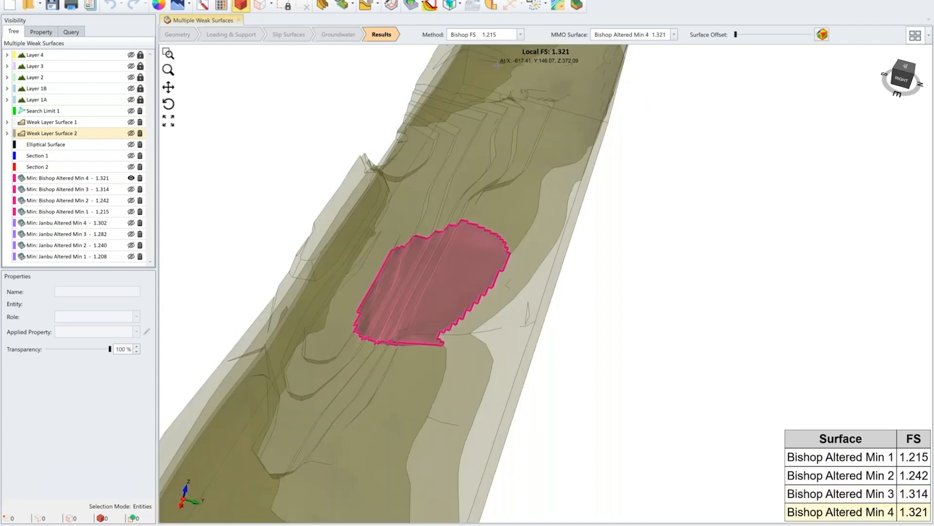
left_click(674, 35)
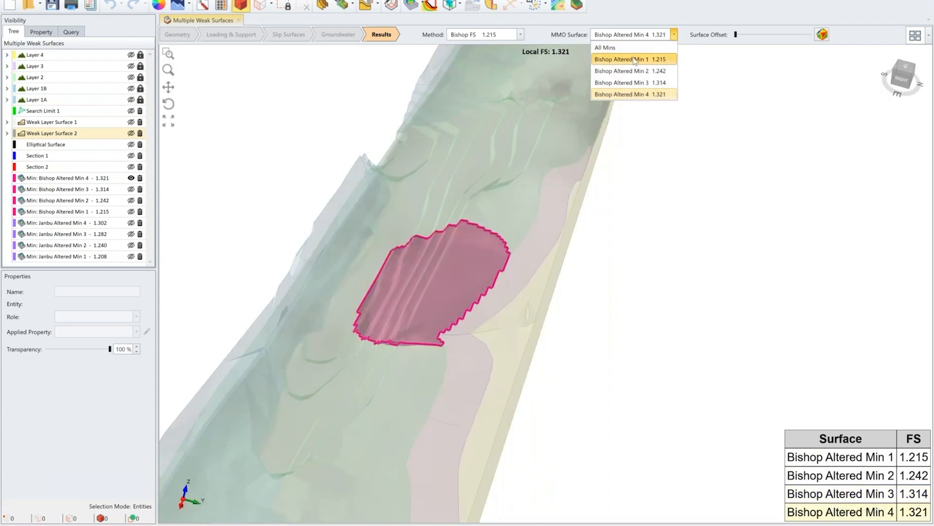
left_click(635, 59)
left_click(638, 34)
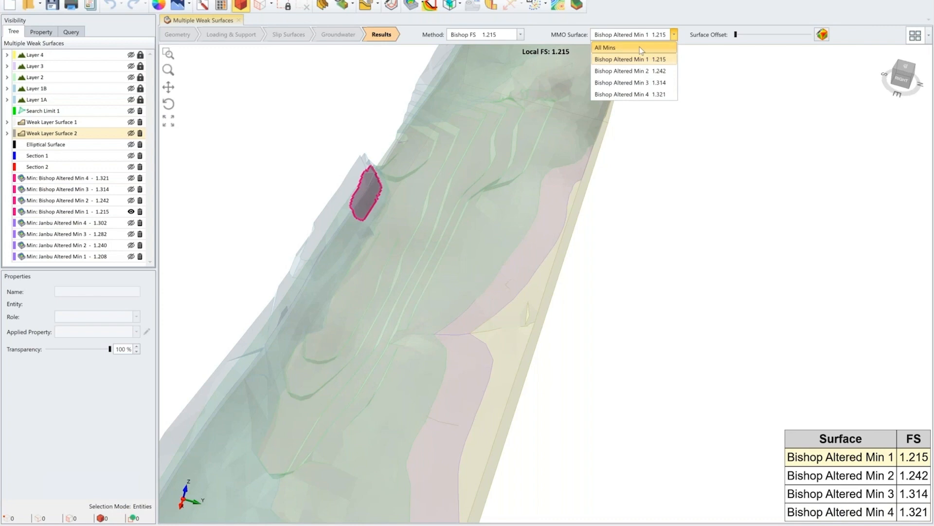
left_click(639, 47)
- Examine all minimum surfaces together across the pit and check the available analysis methods, keeping Bishop selected
scroll(520, 174, "down", 4)
left_click_drag(539, 224, 555, 190)
left_click_drag(633, 243, 412, 226)
scroll(412, 225, "up", 2)
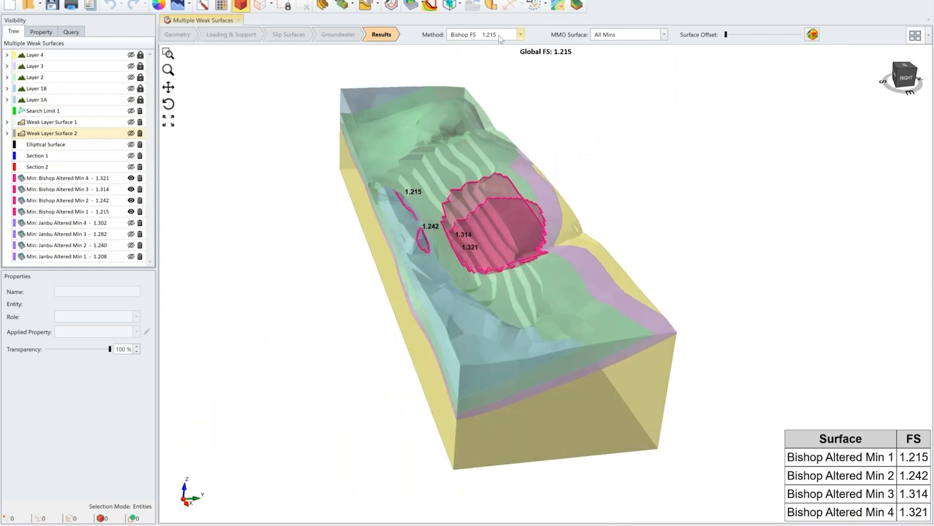
left_click(520, 34)
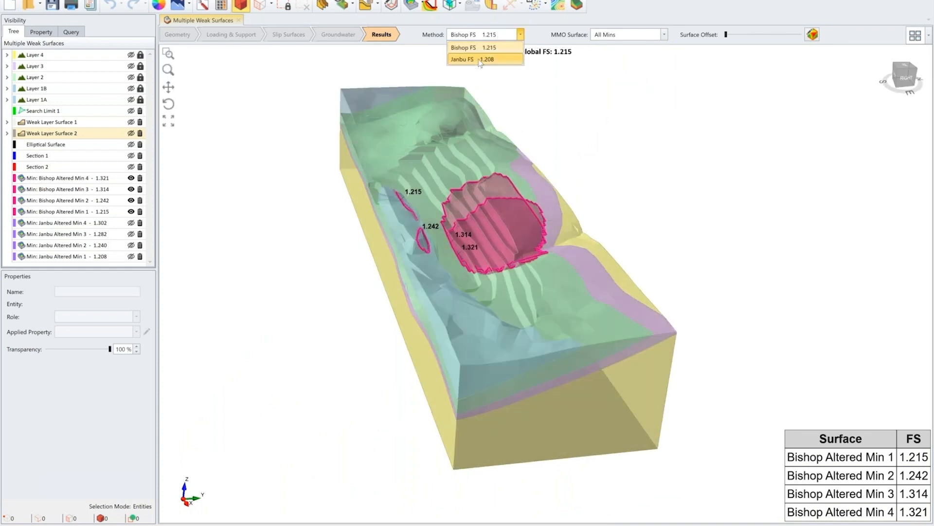
left_click(609, 137)
left_click_drag(521, 147, 391, 99)
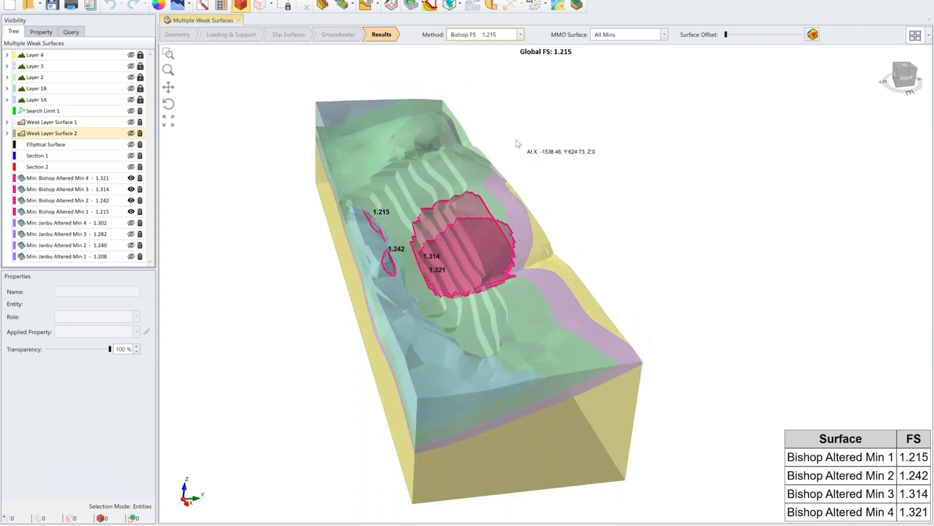
scroll(501, 272, "down", 3)
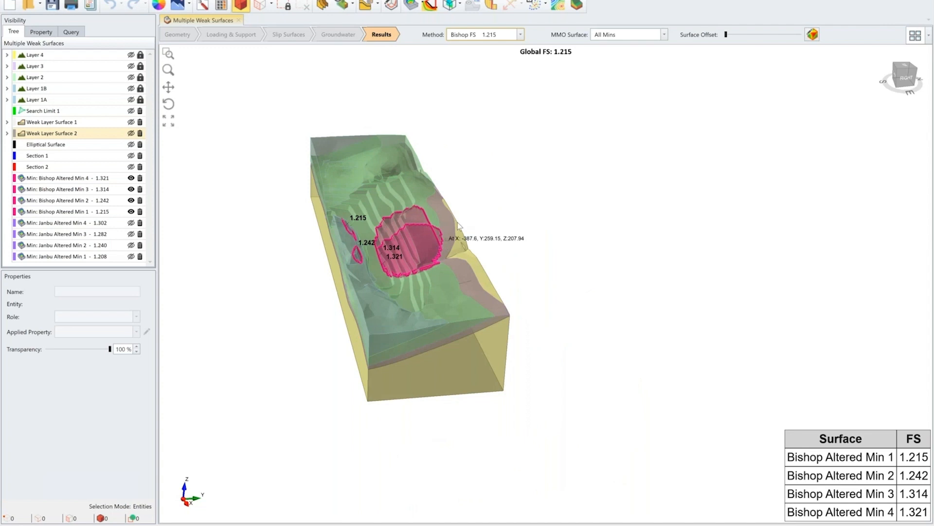
scroll(414, 218, "up", 5)
scroll(295, 128, "down", 4)
left_click_drag(444, 179, 448, 178)
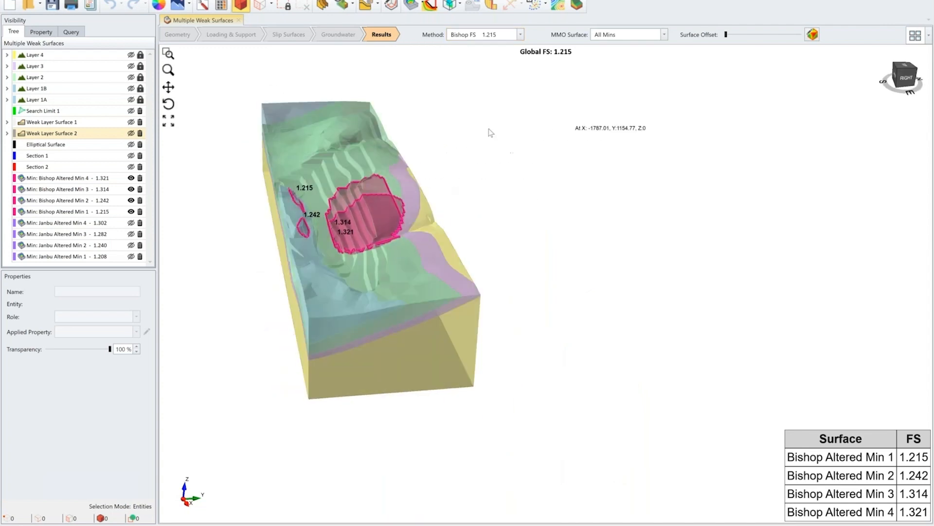
- Highlight Search Limit 1 to examine the volume enclosing the slip surfaces, and deselect it
left_click(43, 112)
left_click_drag(494, 223, 331, 256)
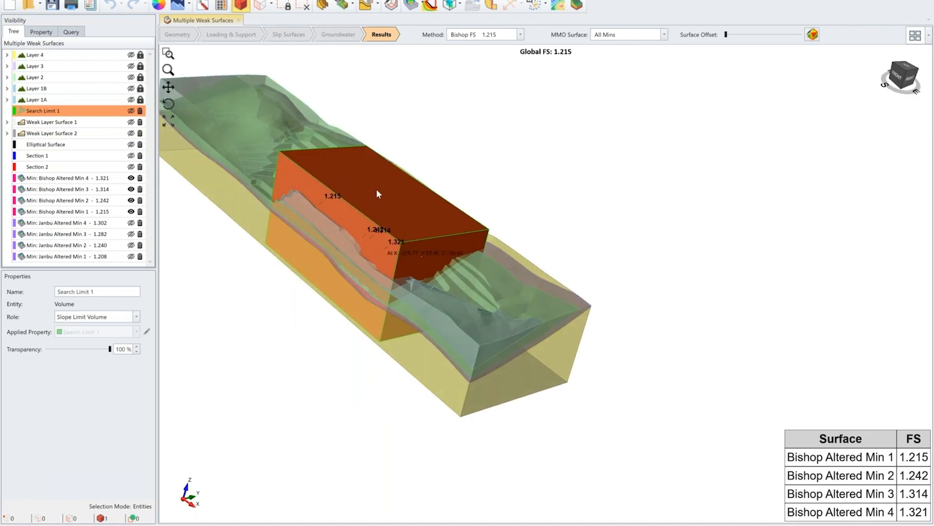
left_click_drag(451, 239, 437, 273)
left_click(558, 198)
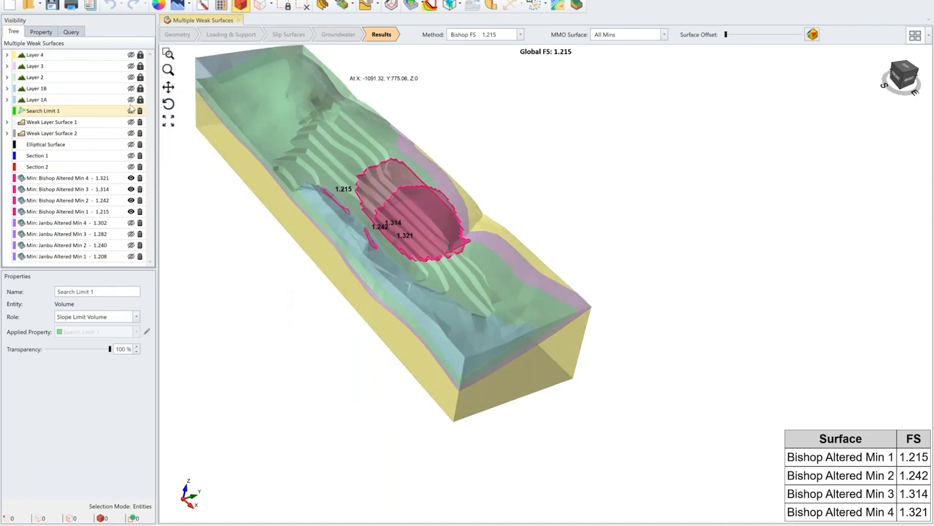
- Show all surfaces found by the Particle Swarm Search on the model and move the dialog clear of the pit
left_click(429, 7)
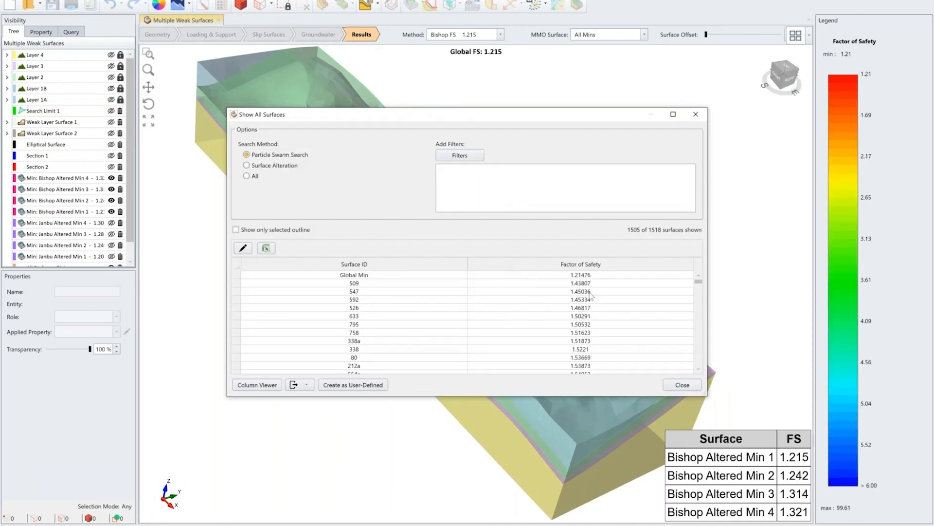
scroll(718, 157, "up", 3)
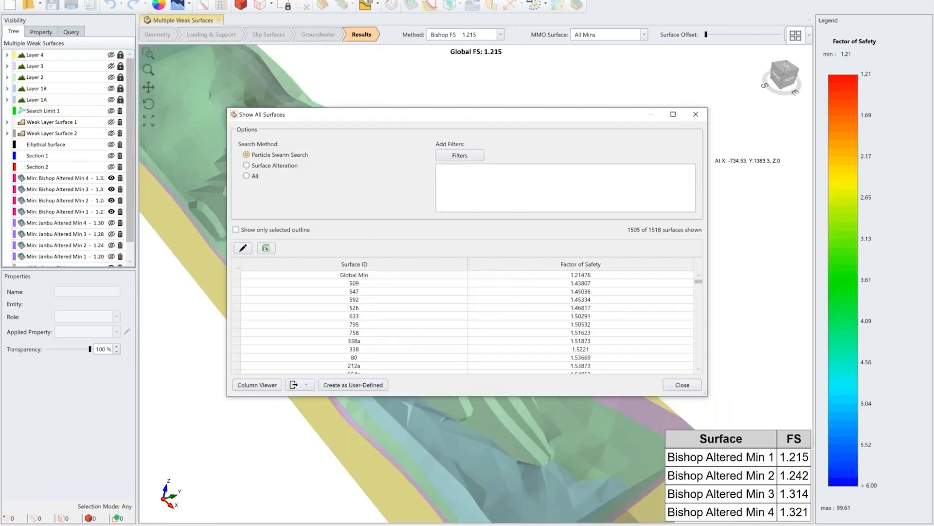
left_click_drag(708, 164, 477, 165)
left_click_drag(344, 119, 693, 95)
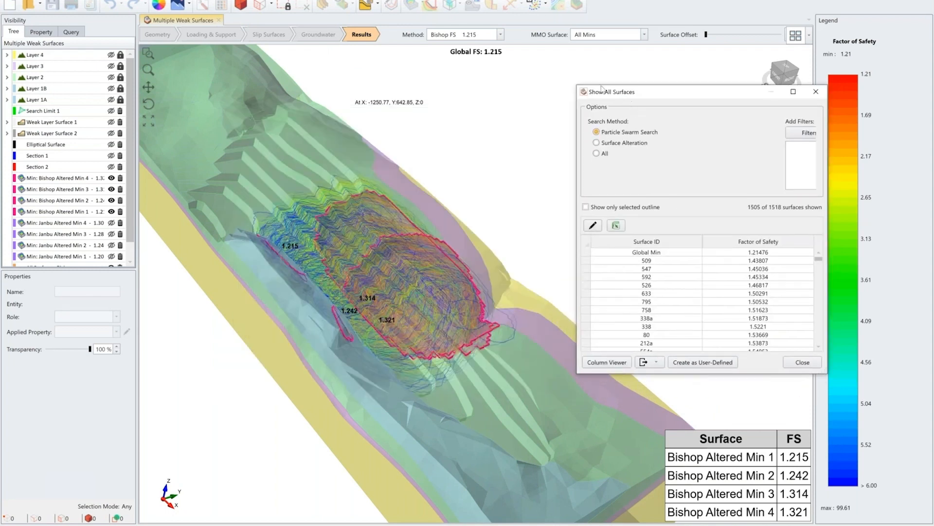
left_click_drag(602, 89, 562, 53)
scroll(719, 253, "down", 4)
scroll(719, 253, "up", 4)
- Select surface 509, return to Global Min in the surface list, and examine the spread of searched surfaces over the pit
left_click(637, 224)
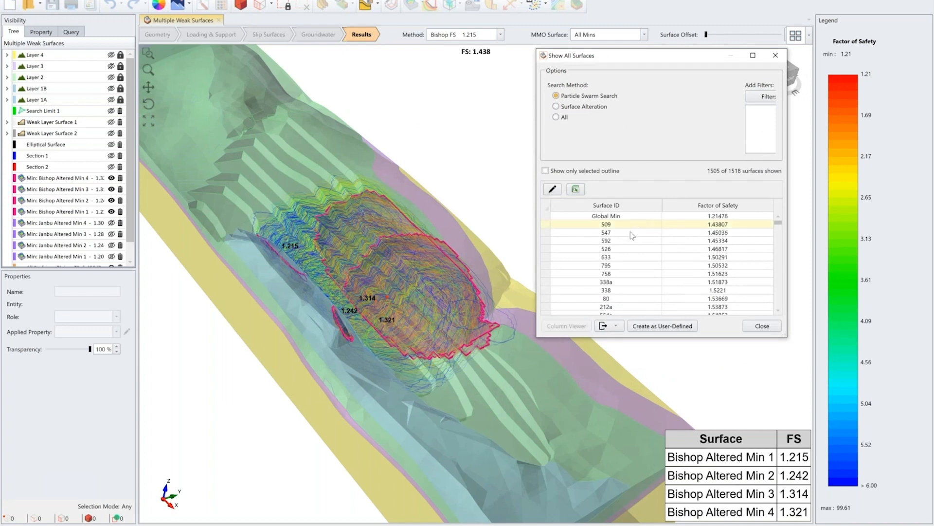
key("Up")
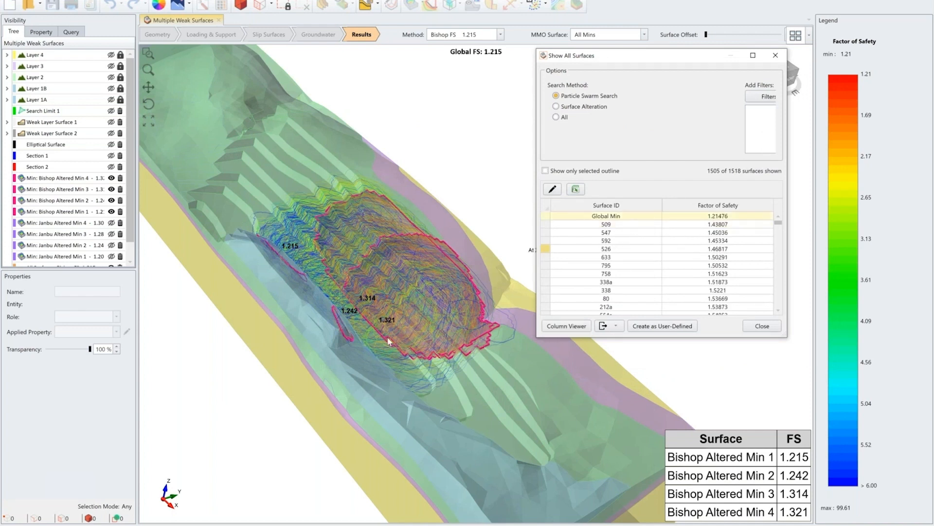
left_click_drag(386, 336, 374, 292)
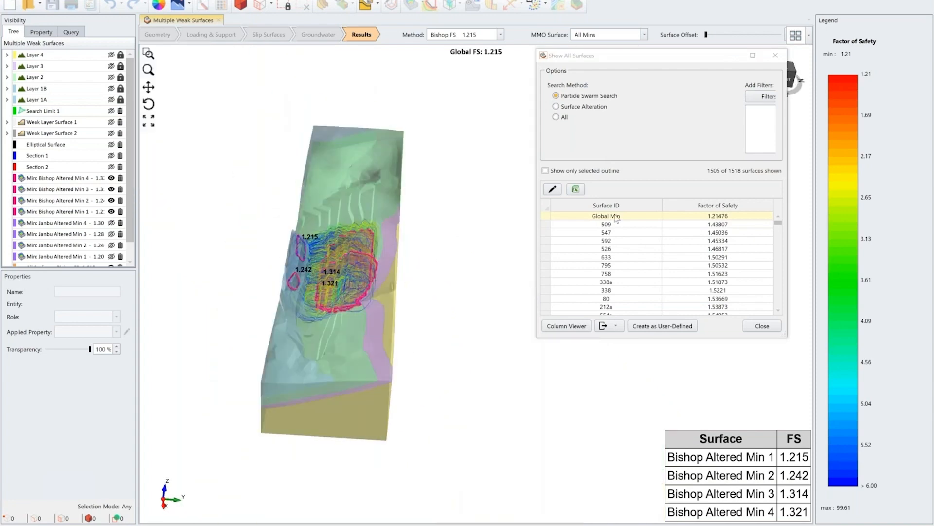
- Select Particle Swarm surface 509, show only the selected outline and examine it close up on the pit wall
left_click(592, 224)
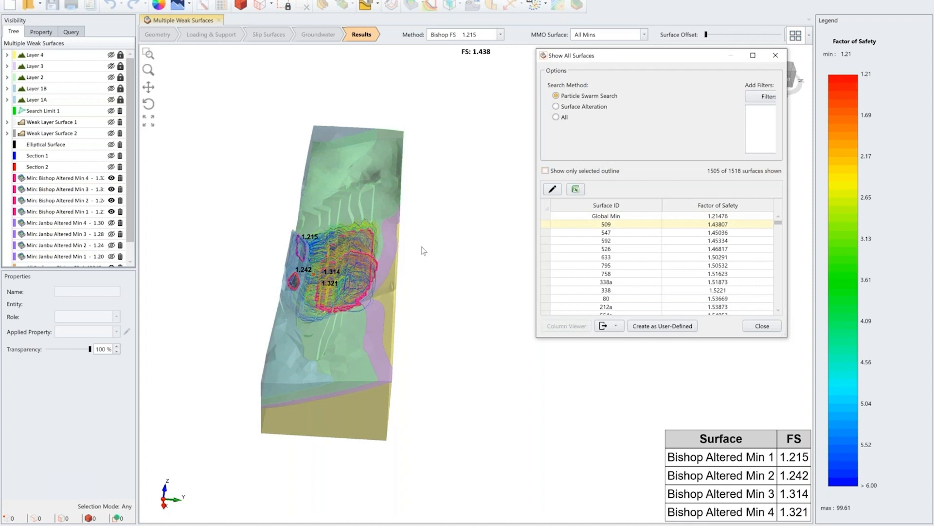
left_click(545, 171)
left_click_drag(335, 270, 285, 291)
scroll(286, 287, "up", 4)
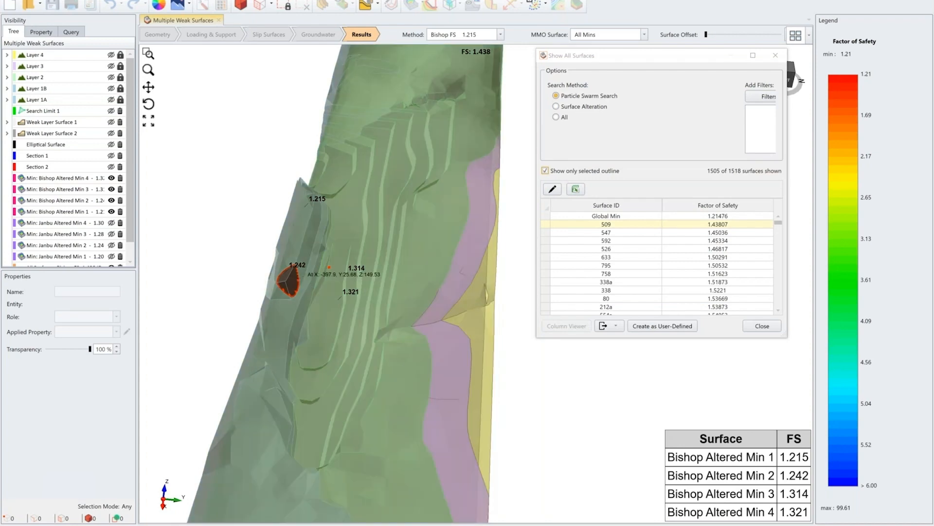
scroll(294, 268, "up", 3)
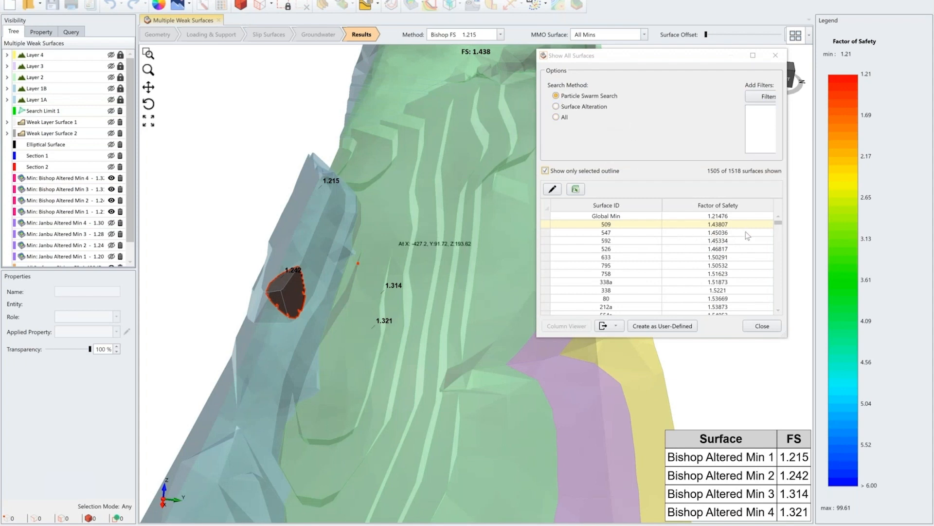
- Switch the surface list to Surface Alteration and select Altered 5 to examine its shape on the pit wall
left_click(585, 109)
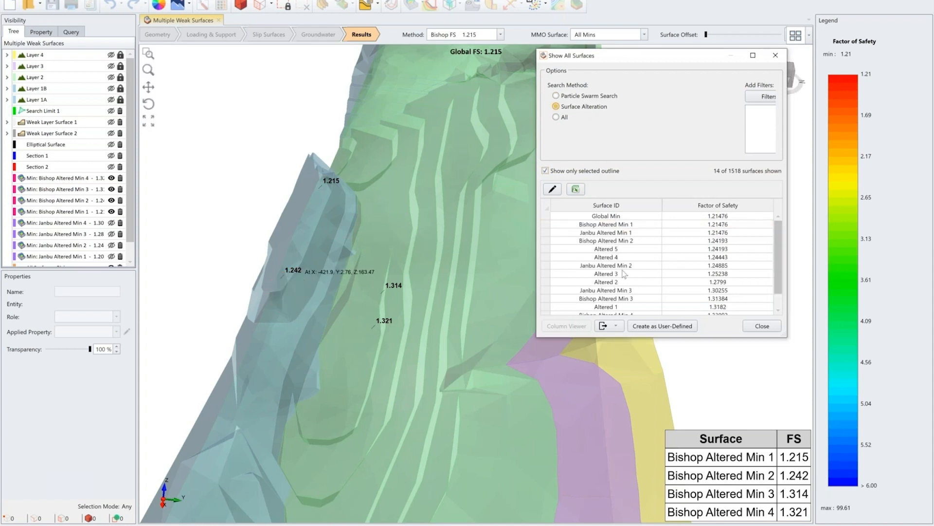
left_click(717, 251)
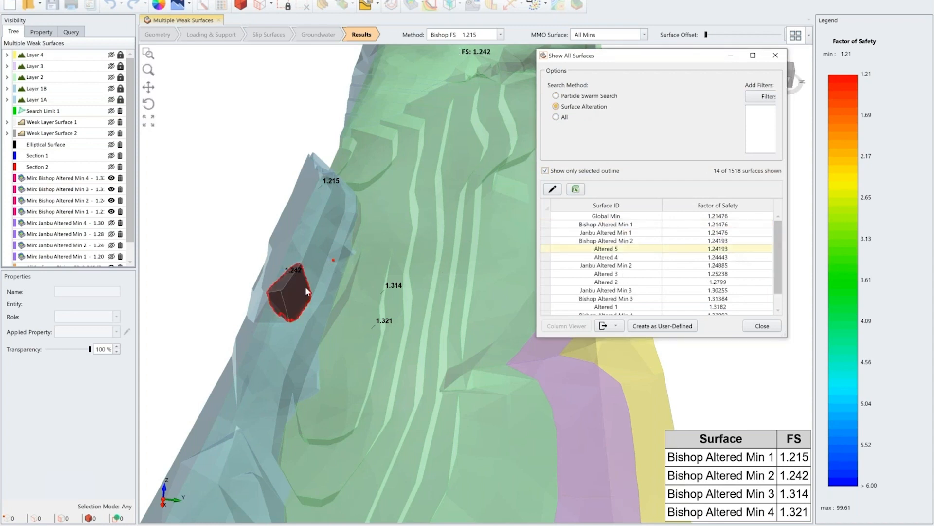
left_click_drag(319, 332, 271, 268)
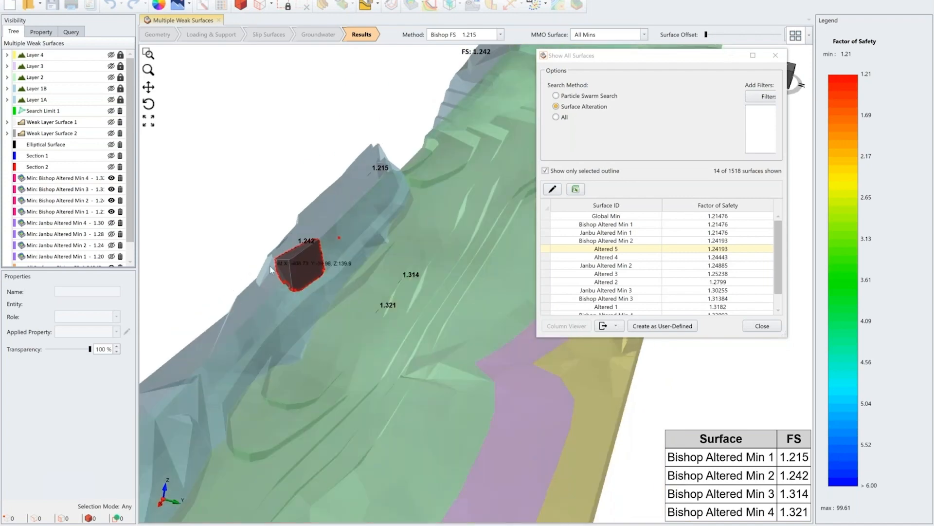
scroll(270, 268, "up", 4)
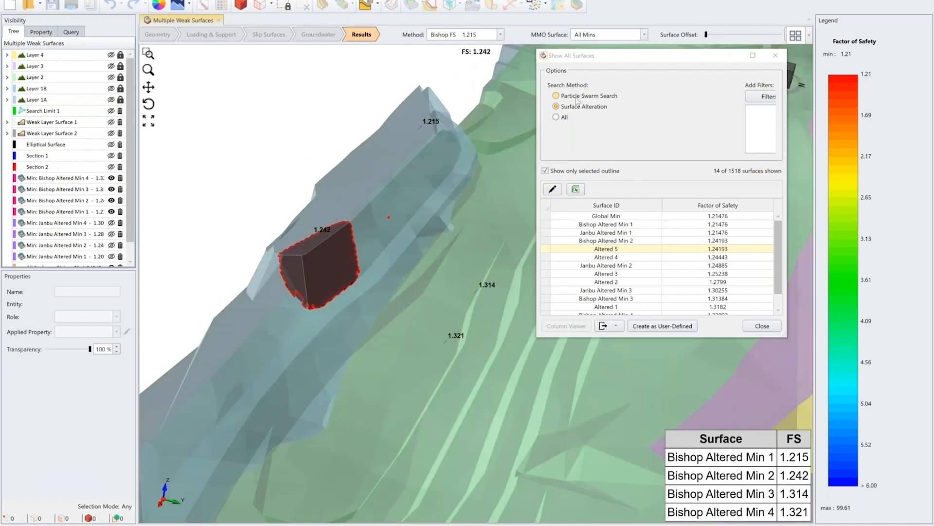
- Switch the surface list back to Particle Swarm Search and select surface 509 to examine its shape on the pit wall
left_click(558, 96)
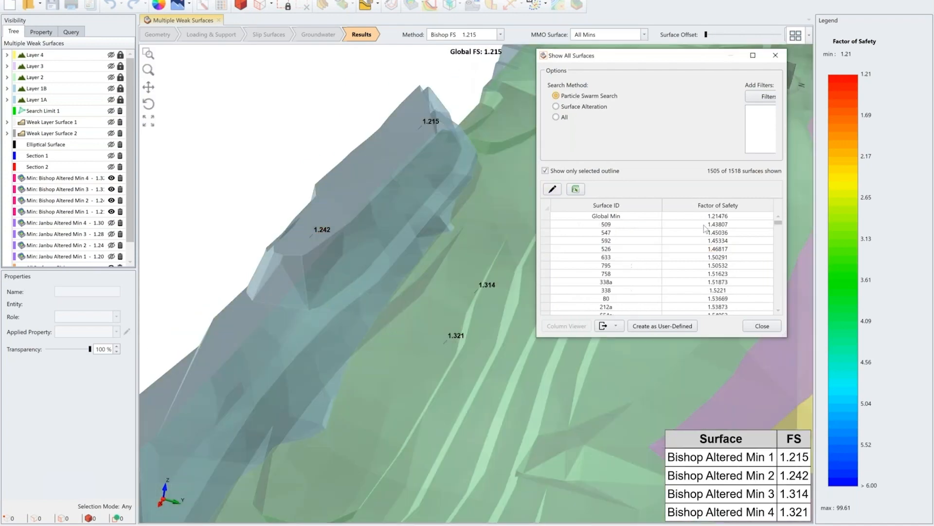
left_click(698, 227)
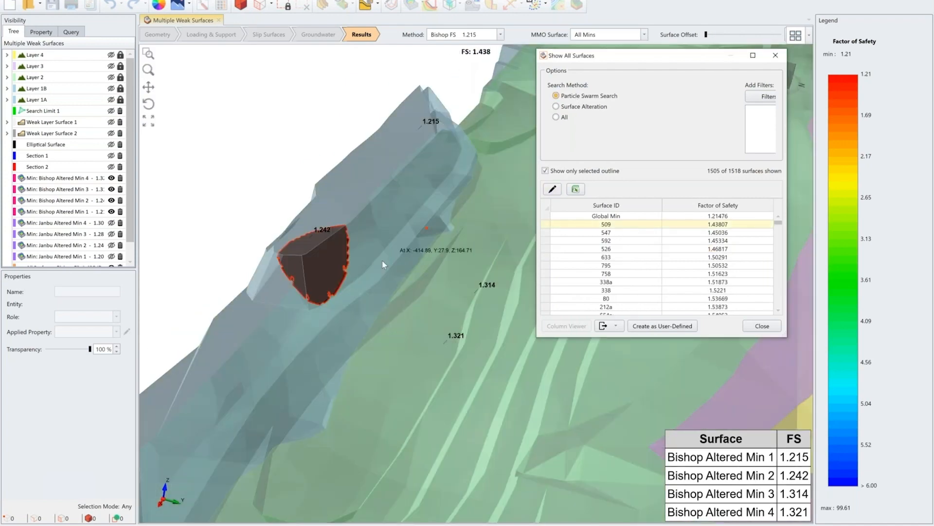
left_click_drag(405, 268, 429, 270)
left_click_drag(298, 254, 298, 267)
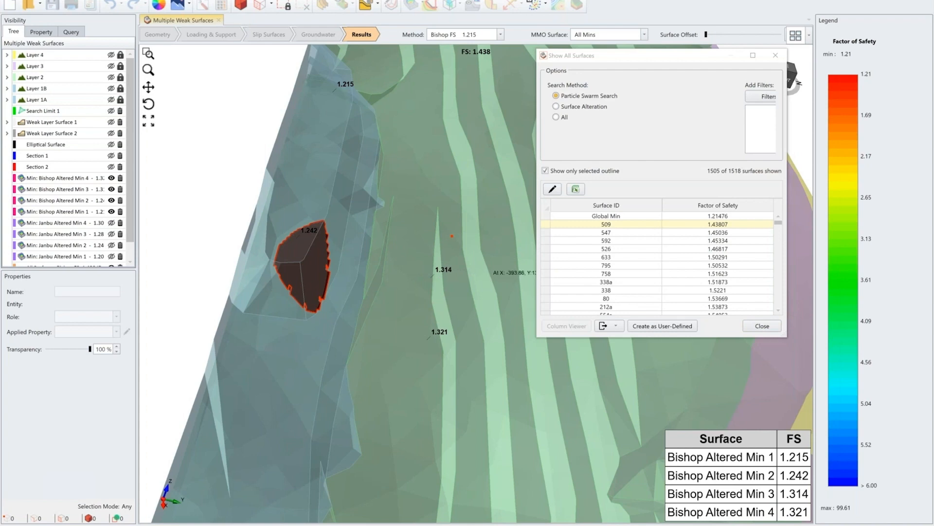
left_click_drag(460, 284, 430, 290)
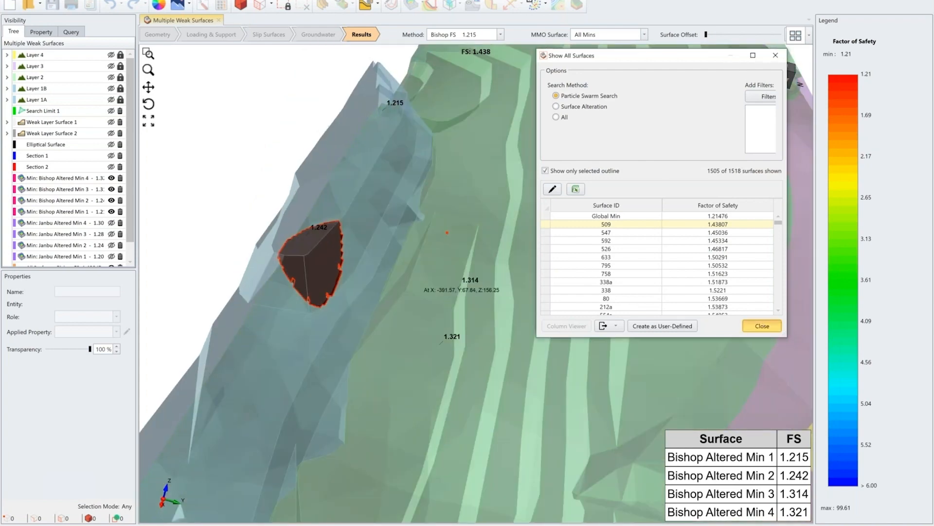
- Close the list of all surfaces and view the whole pit model with its four Bishop altered minimums
left_click(762, 325)
scroll(378, 239, "down", 3)
left_click_drag(410, 237, 389, 250)
scroll(417, 231, "down", 5)
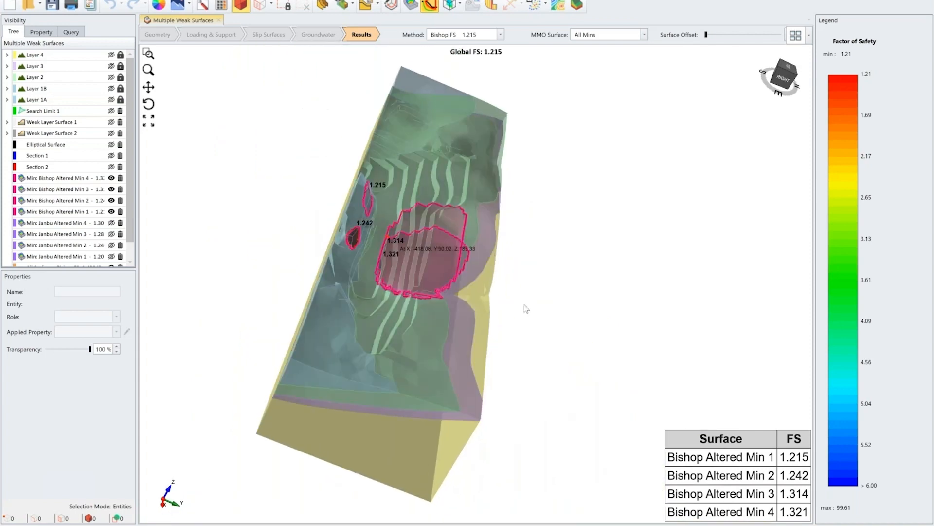
left_click_drag(535, 287, 567, 266)
left_click_drag(276, 282, 486, 320)
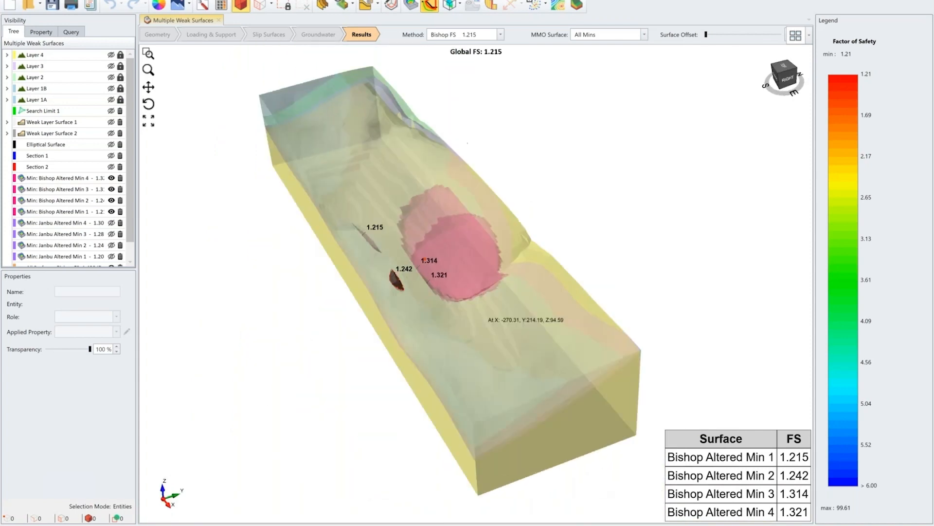
- Examine the positions and extents of the failure surfaces on both sides of the pit from several angles
scroll(425, 298, "up", 4)
left_click_drag(564, 280, 579, 300)
scroll(396, 269, "down", 3)
left_click_drag(458, 287, 518, 268)
scroll(482, 299, "up", 4)
scroll(395, 267, "down", 3)
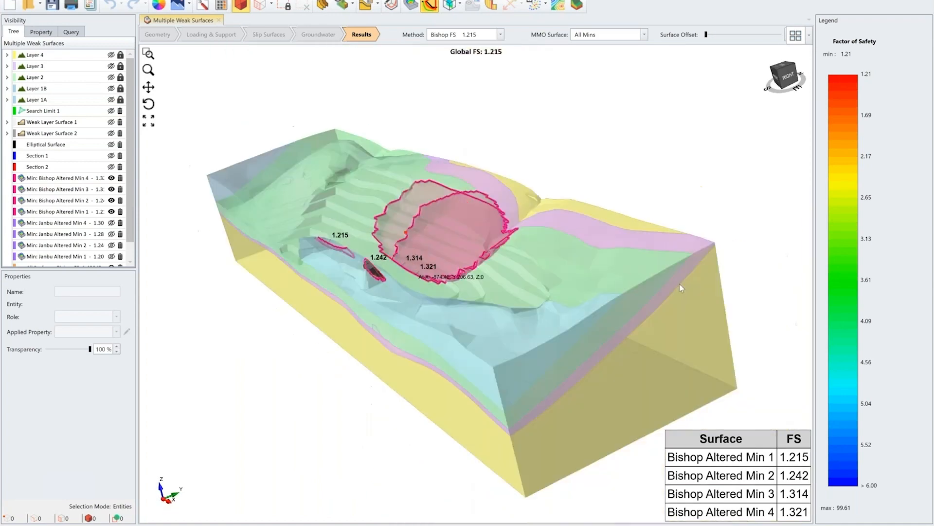
left_click_drag(680, 285, 672, 273)
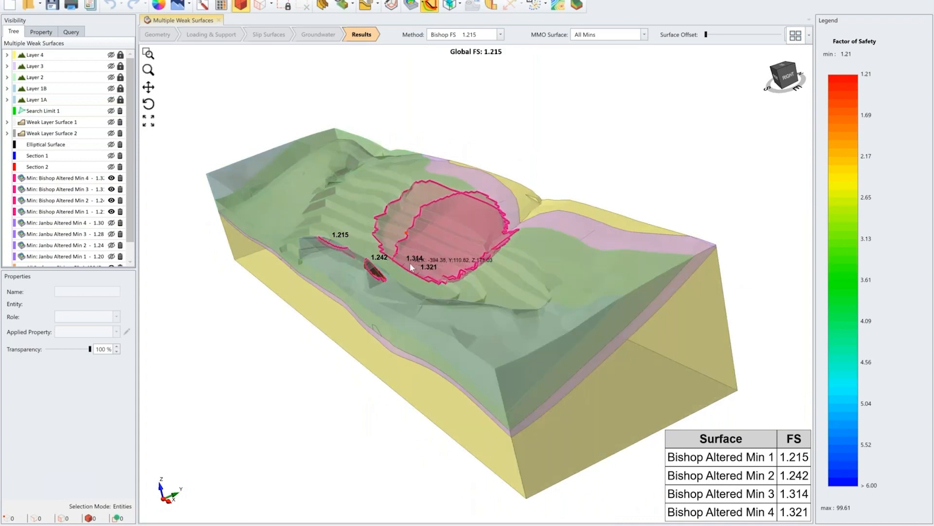
scroll(655, 225, "up", 2)
scroll(535, 249, "down", 3)
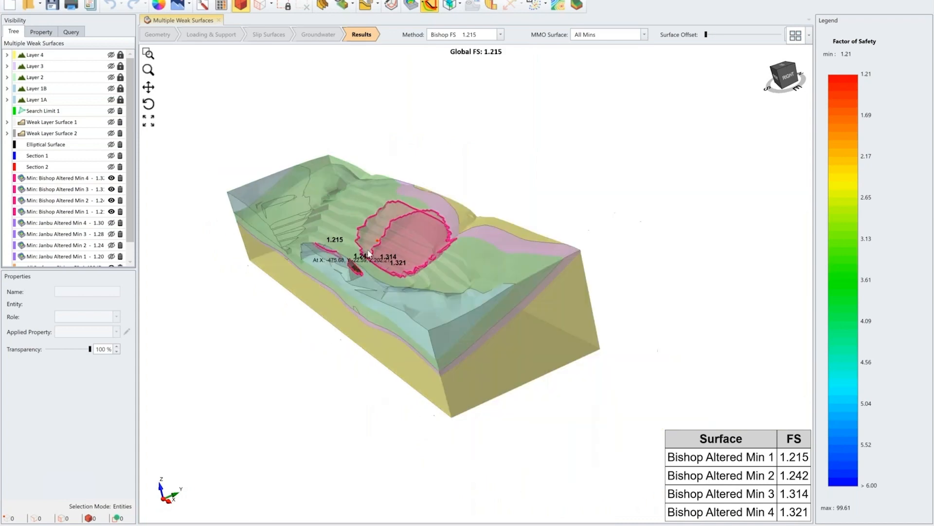
scroll(498, 258, "up", 2)
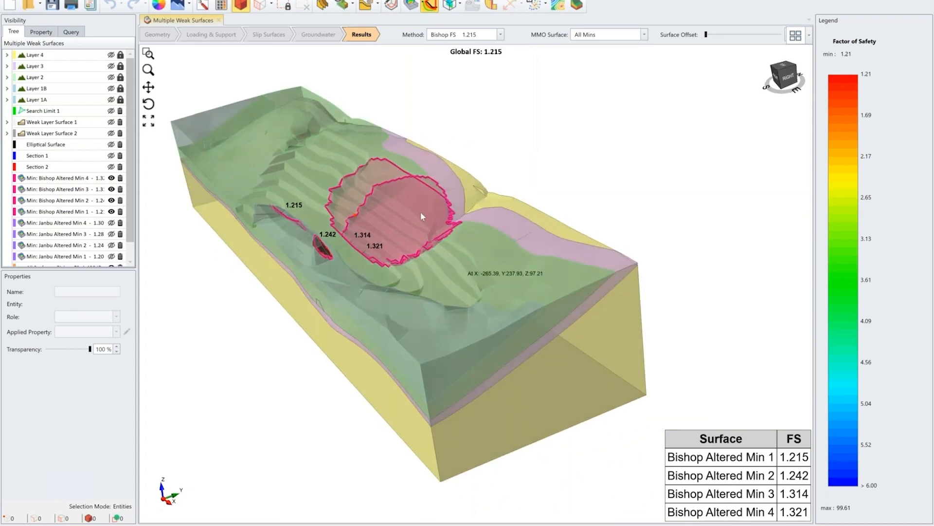
left_click_drag(528, 200, 506, 198)
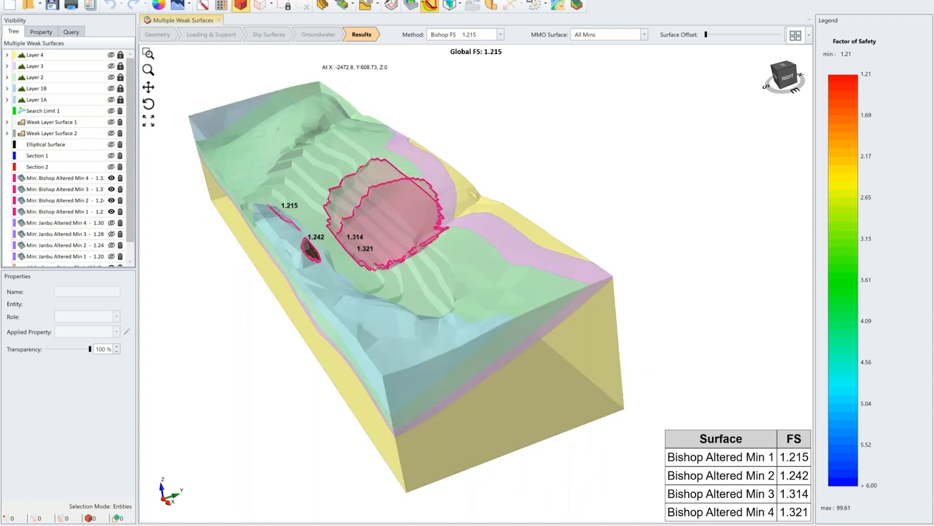
- Review the planes of Section 1 and Section 2 against the failure surfaces in the Slide2 Section Creator and accept them
left_click(324, 5)
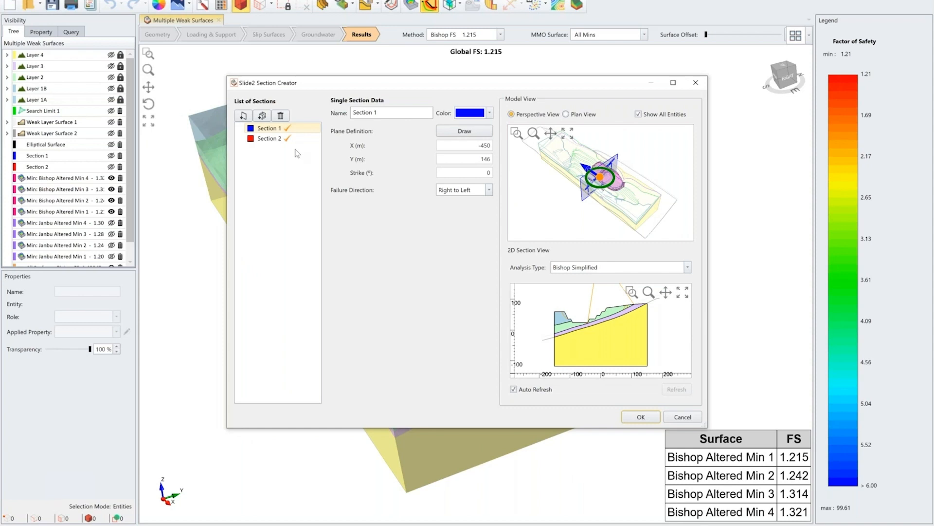
left_click_drag(265, 87, 222, 84)
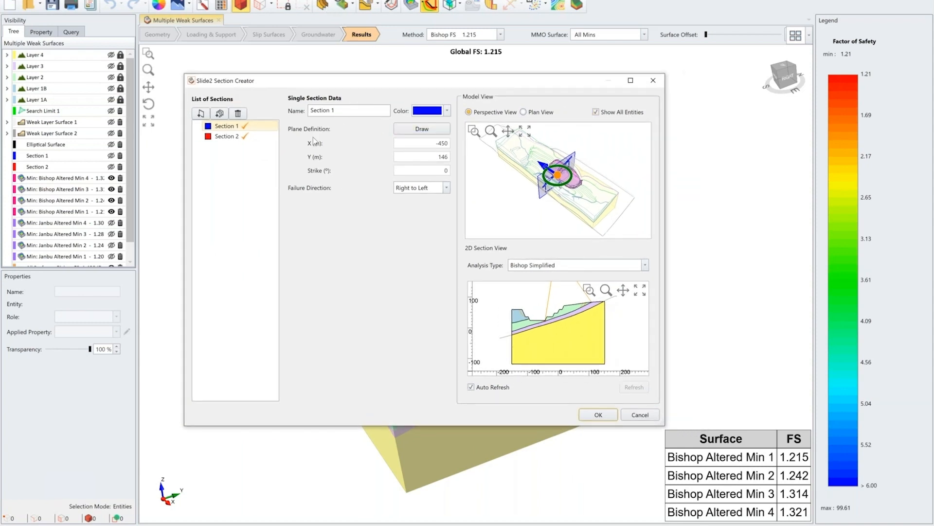
left_click(236, 136)
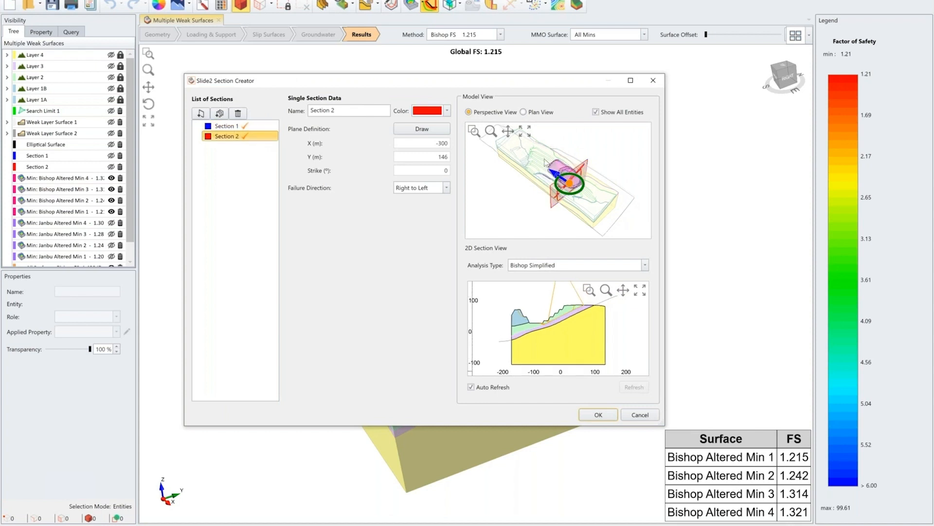
scroll(583, 167, "up", 5)
mouse_move(588, 170)
left_mouse_down()
mouse_move(582, 186)
mouse_move(557, 172)
left_mouse_up()
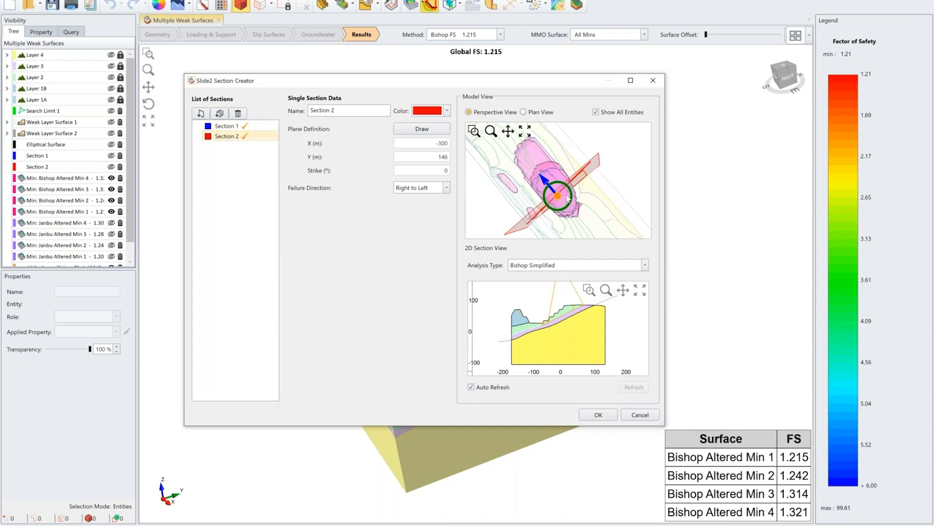
left_click(246, 136)
left_click(228, 126)
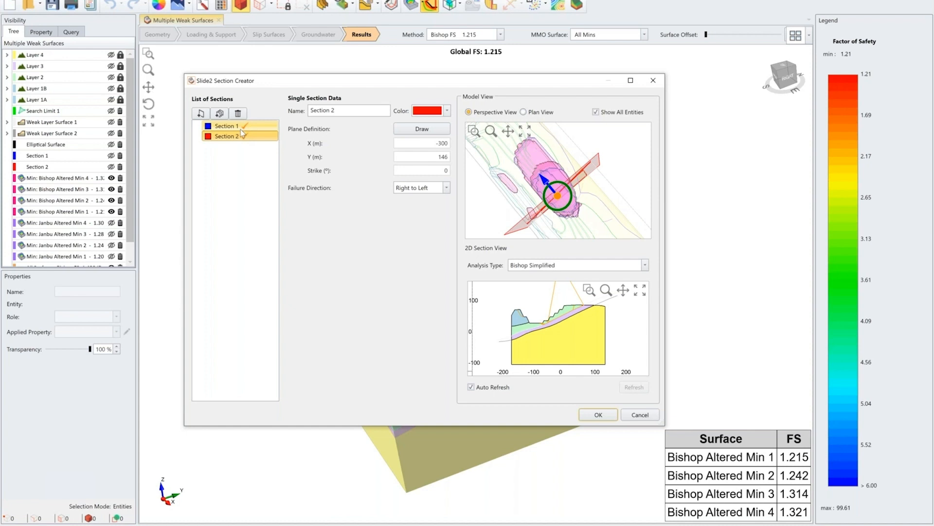
left_click(606, 415)
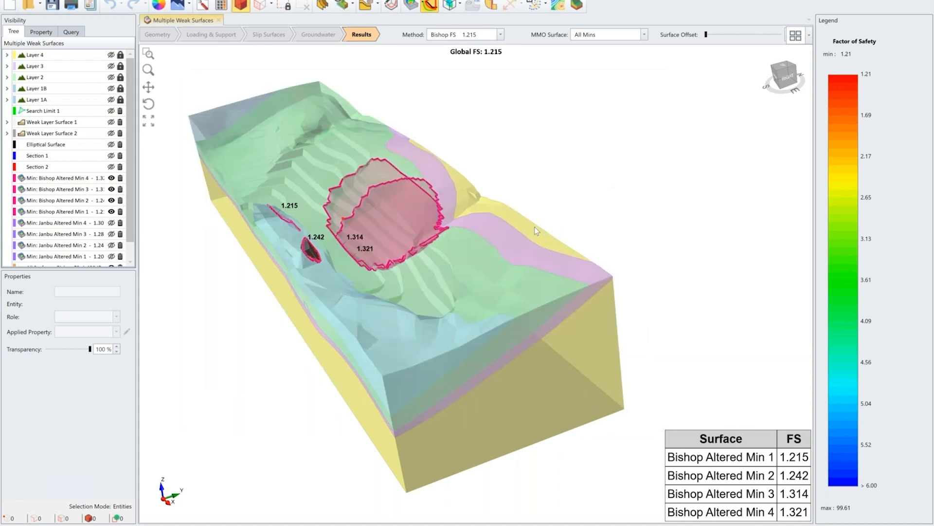
- Display Section 1 and Section 2 with their 2D Bishop results on the pit model
left_click_drag(564, 200, 469, 202)
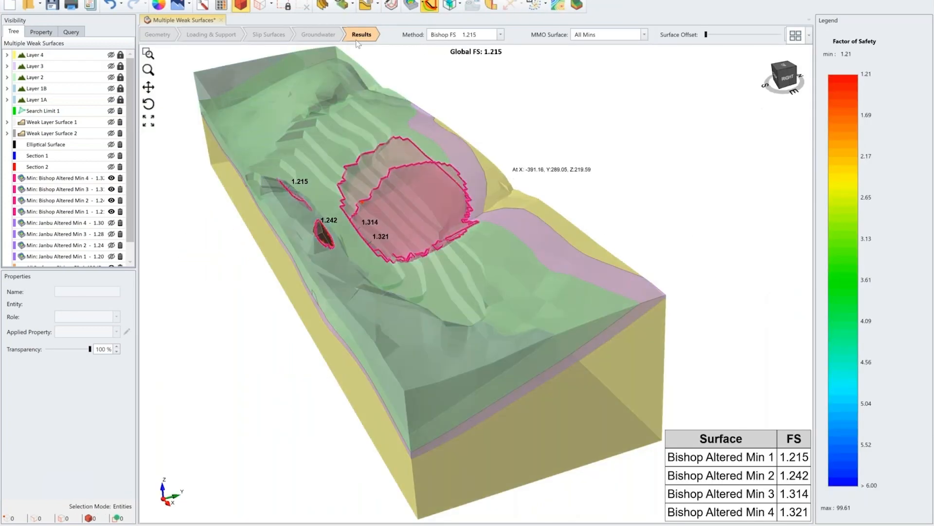
left_click(103, 0)
mouse_move(202, 0)
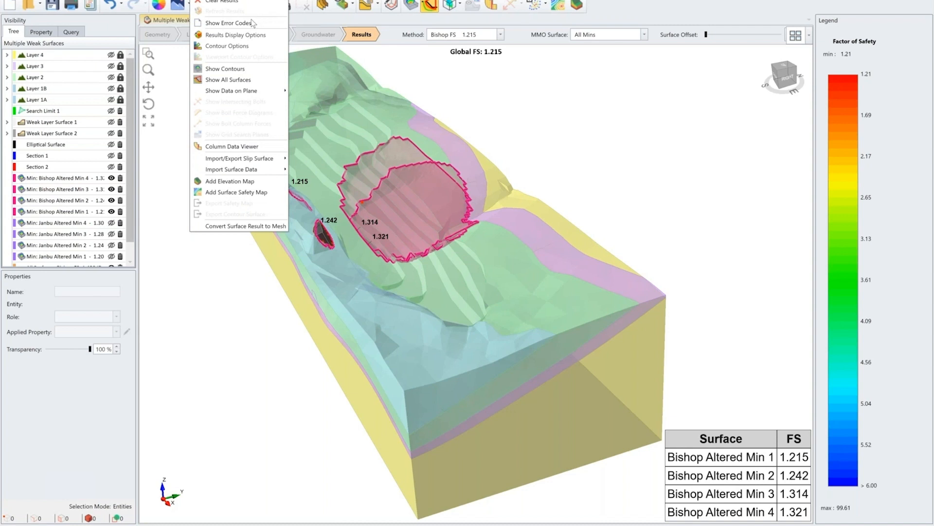
left_click(28, 0)
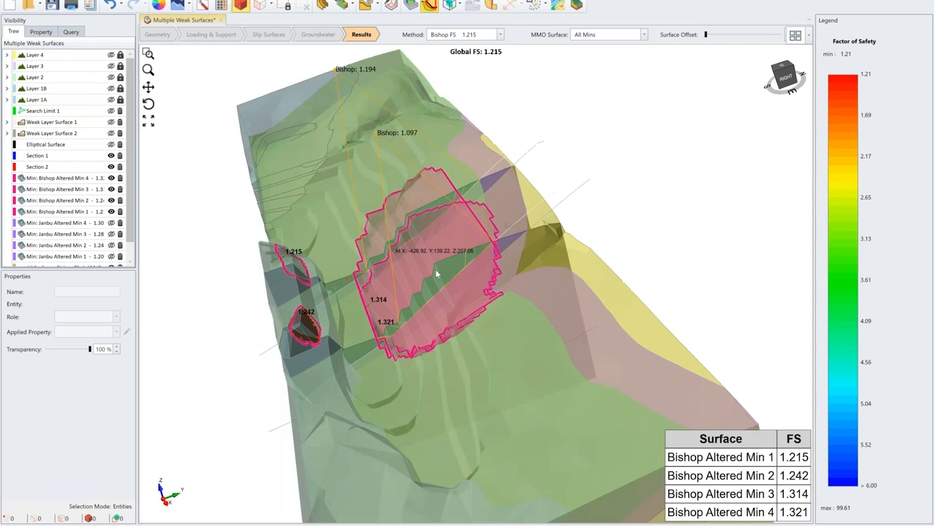
- Compare the 2D Bishop slip surfaces on both sections with the 3D failure surfaces in the pit
left_click_drag(436, 270, 453, 298)
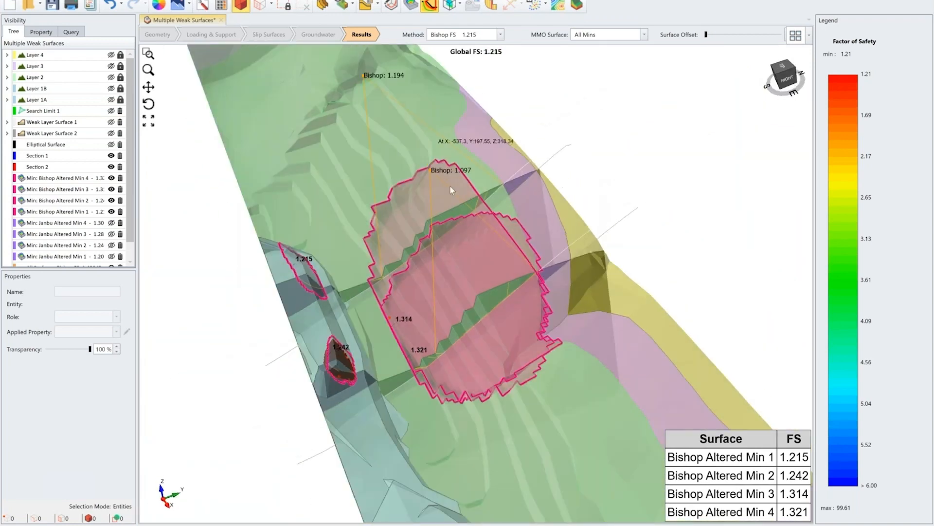
mouse_move(435, 282)
left_mouse_down()
mouse_move(444, 269)
mouse_move(452, 276)
left_mouse_up()
scroll(470, 329, "up", 2)
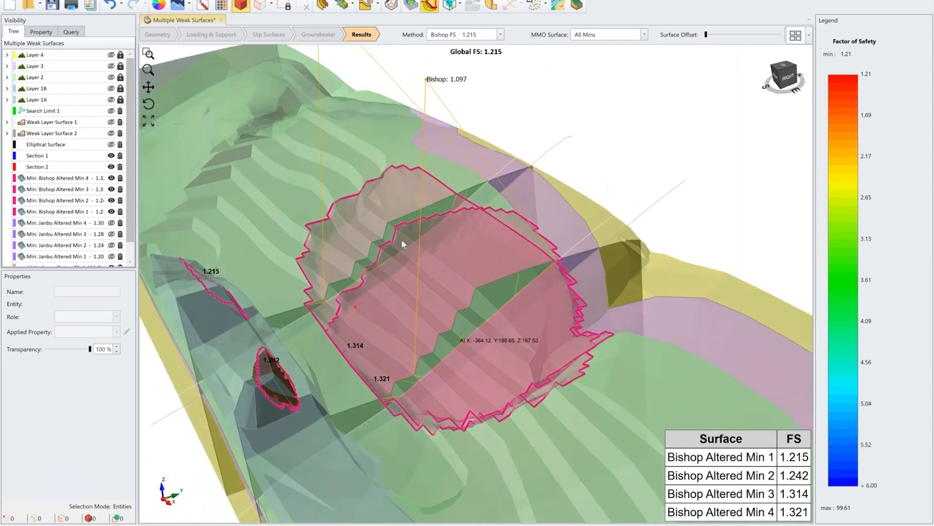
left_click_drag(391, 214, 418, 253)
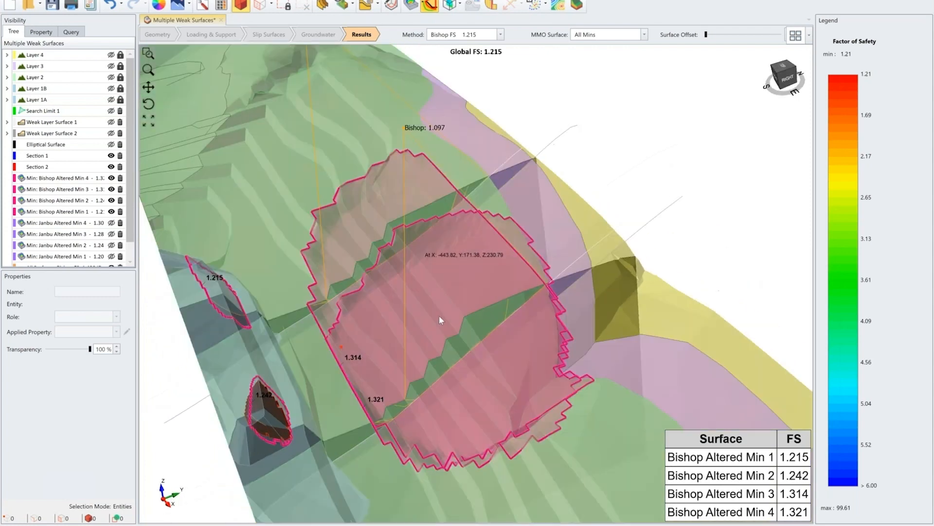
scroll(439, 316, "down", 2)
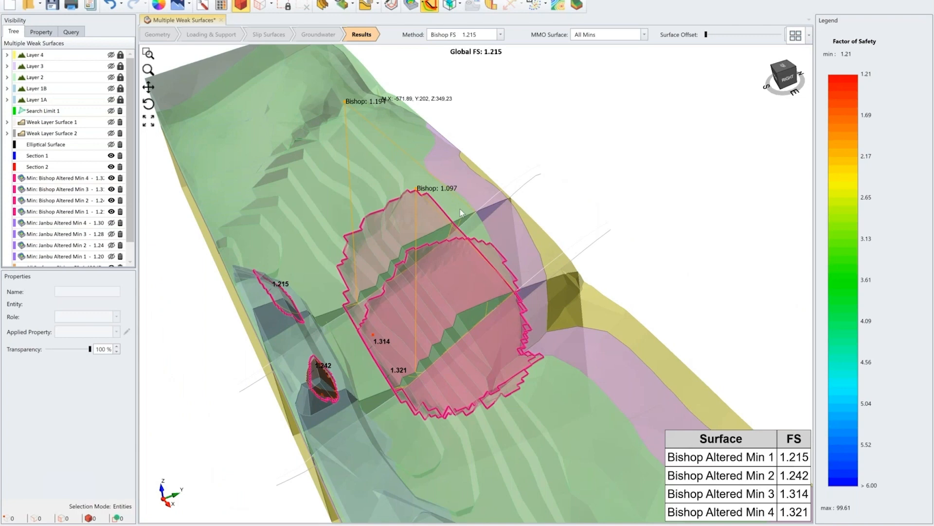
left_click_drag(457, 282, 396, 321)
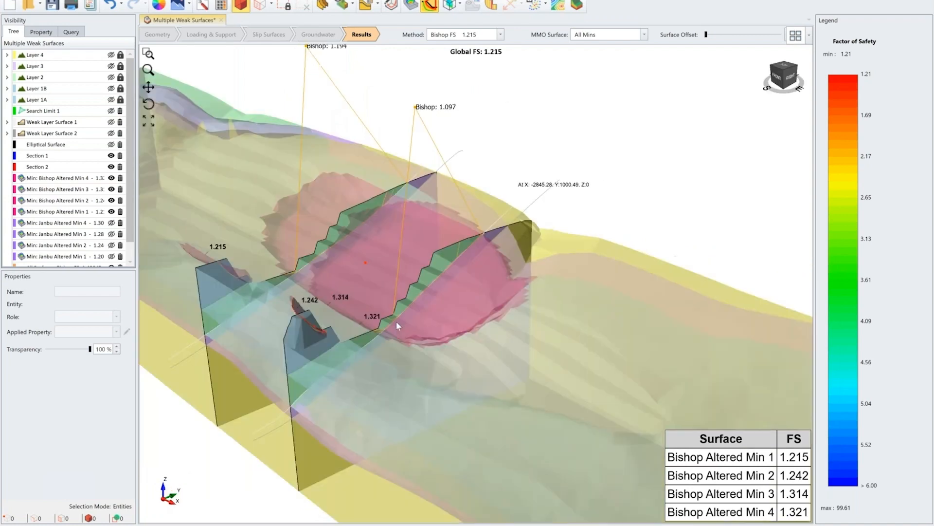
scroll(400, 319, "down", 5)
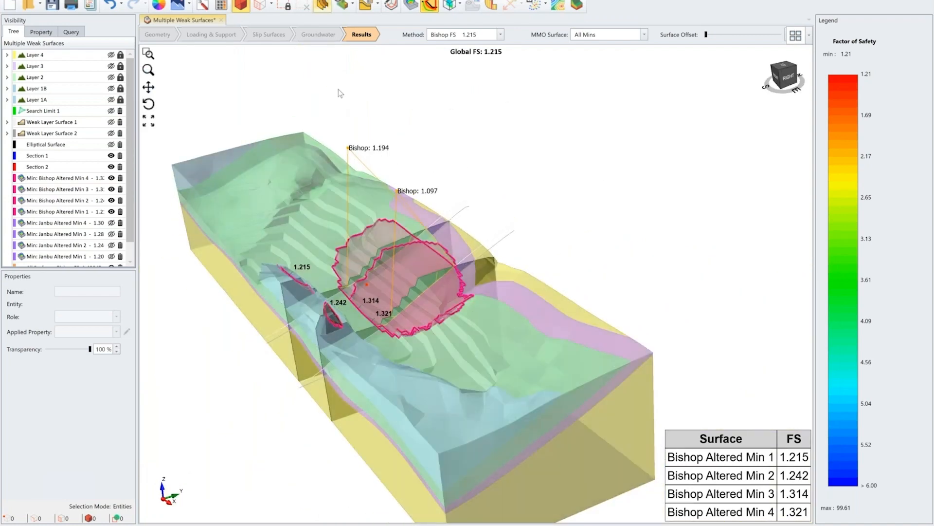
left_click_drag(428, 243, 461, 234)
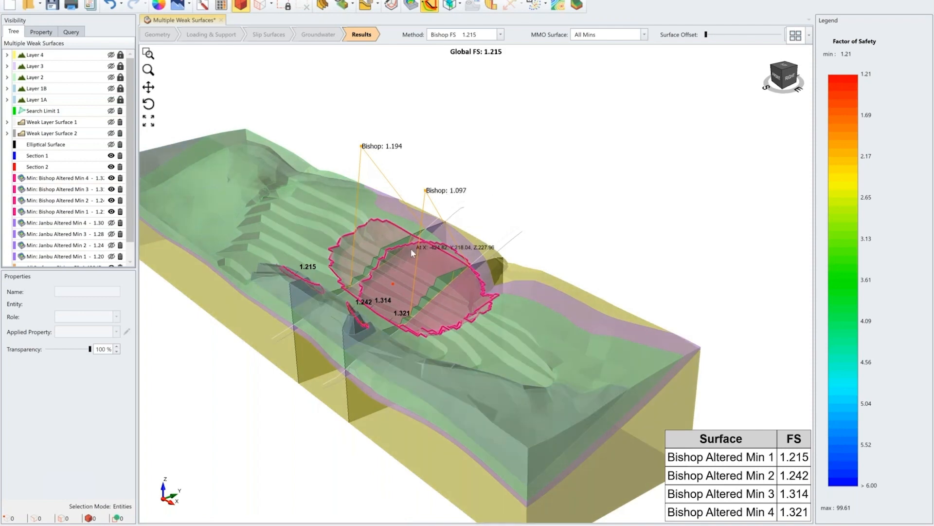
scroll(410, 248, "up", 2)
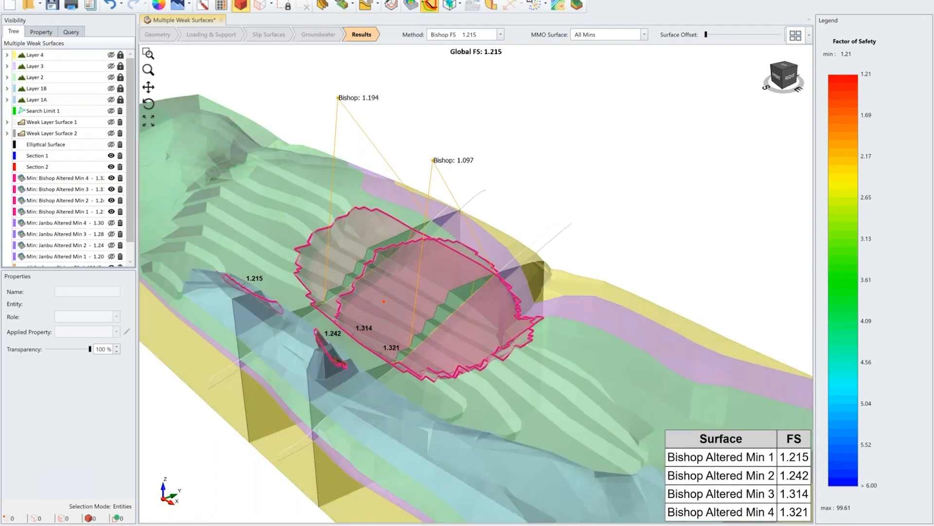
- Switch to the PowerPoint presentation and present Example 2 from slide 43 through to the 2D Sections slide
mouse_move(132, 525)
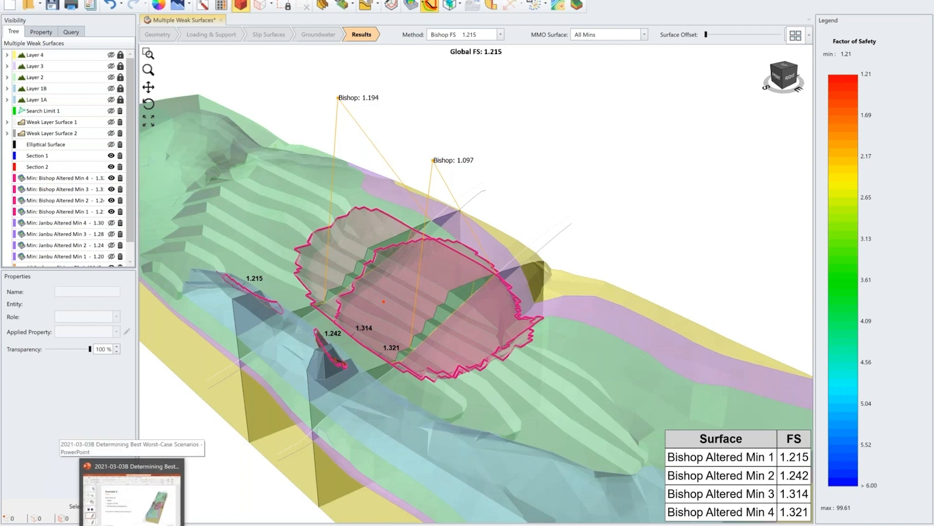
left_click(132, 491)
scroll(111, 316, "down", 1)
left_click(121, 363)
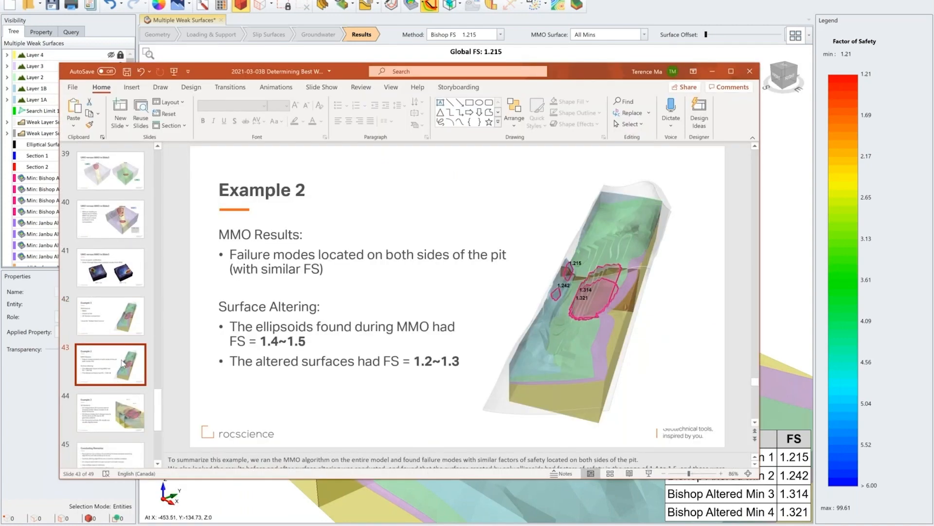
key("shift+F5")
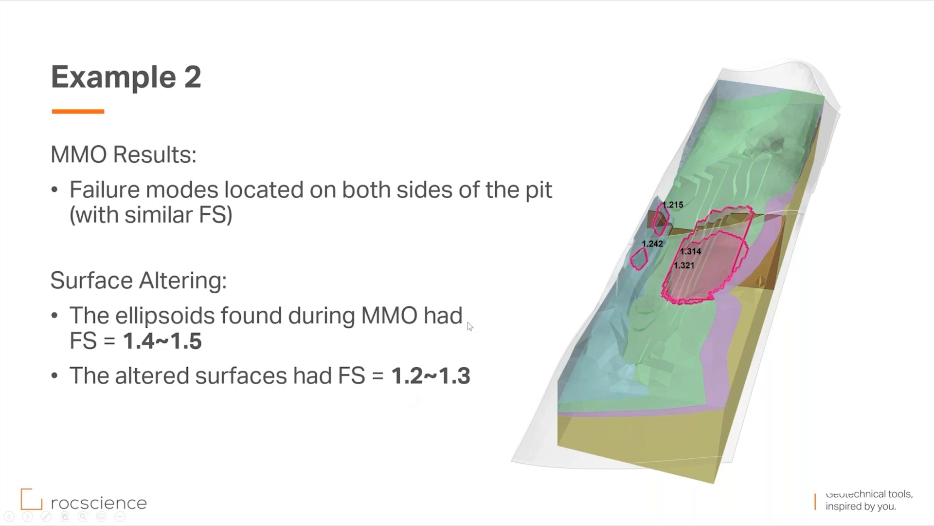
key("Right")
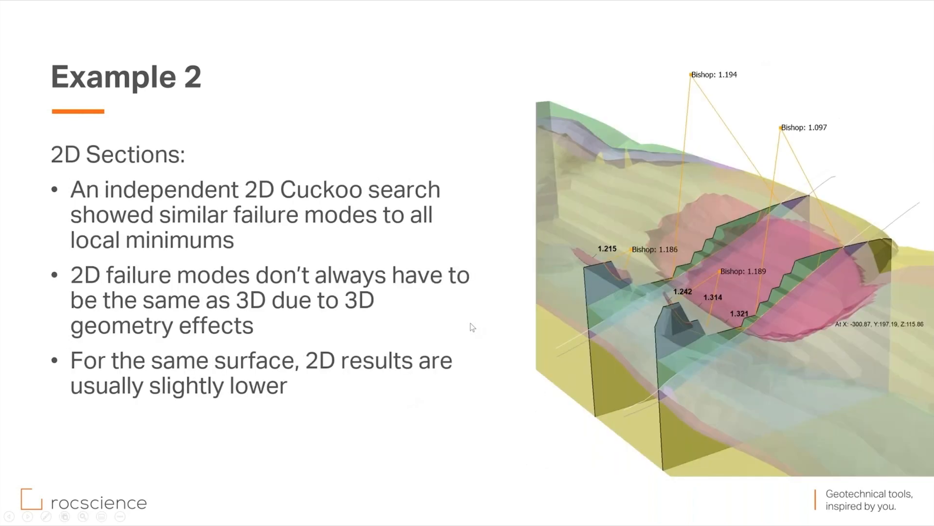